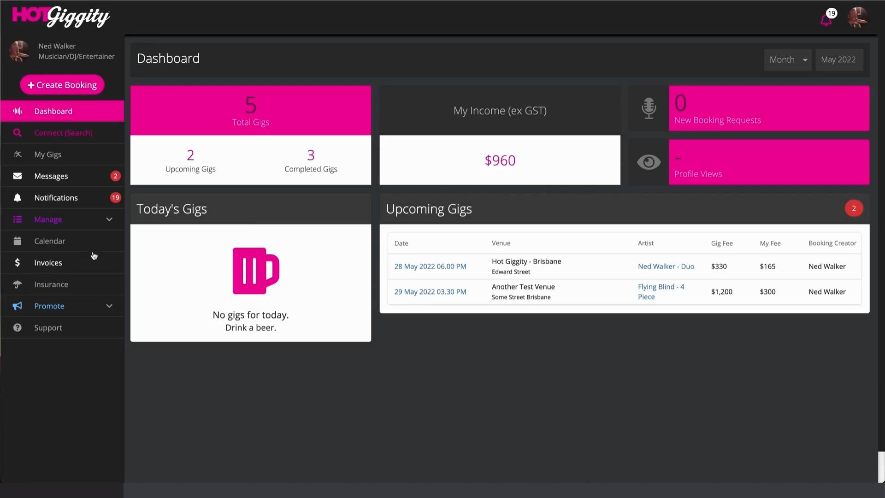
Open the booking calendar on the May 2022 month view
{"action": "left_click", "coordinate": [63, 245]}
{"action": "scroll", "coordinate": [657, 276], "scroll_direction": "down", "scroll_amount": 3}
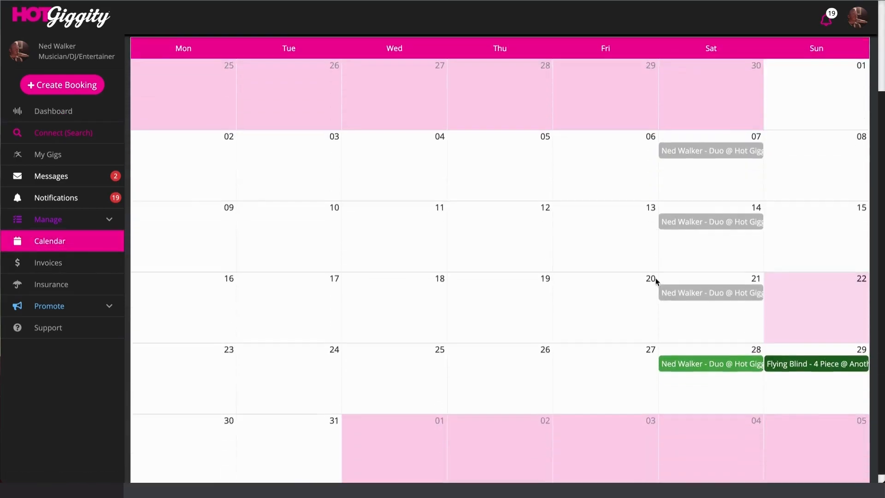
{"action": "left_click", "coordinate": [608, 350]}
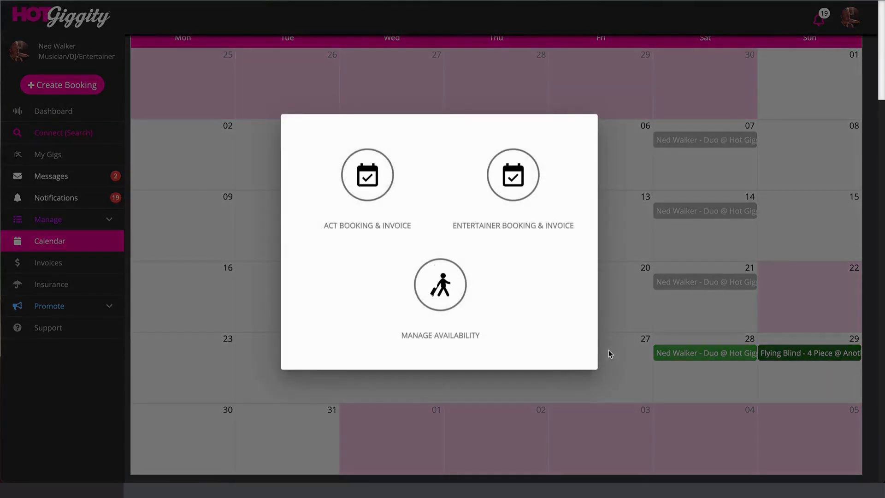
{"action": "left_click", "coordinate": [255, 137]}
{"action": "left_click", "coordinate": [95, 91]}
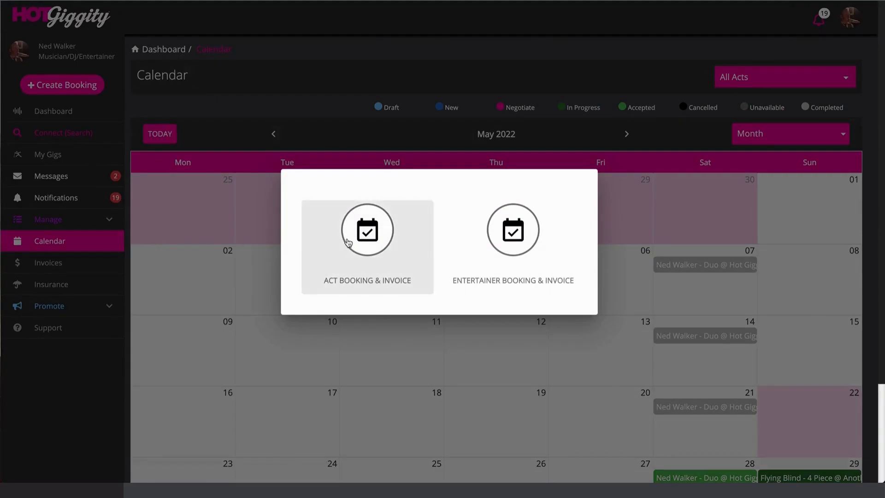
{"action": "left_click", "coordinate": [225, 286]}
Start an act booking and invoice for Friday 27 May 2022 from the calendar
{"action": "scroll", "coordinate": [527, 354], "scroll_direction": "down", "scroll_amount": 3}
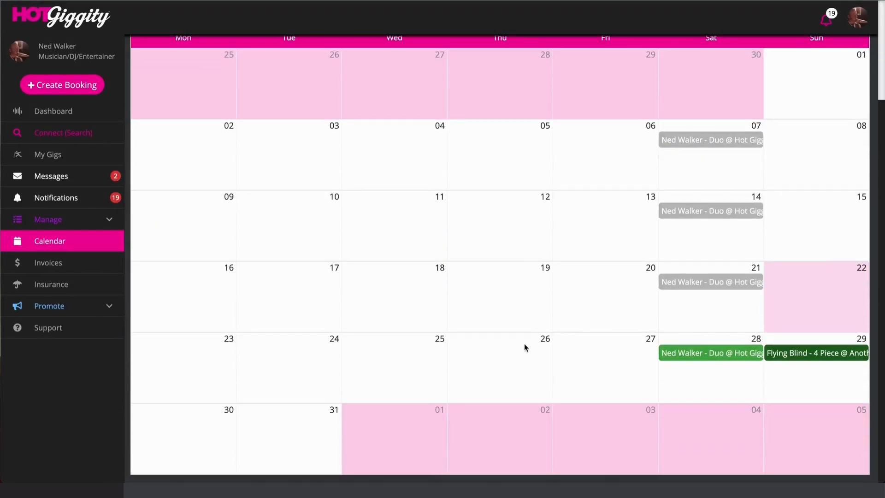
{"action": "left_click", "coordinate": [585, 355]}
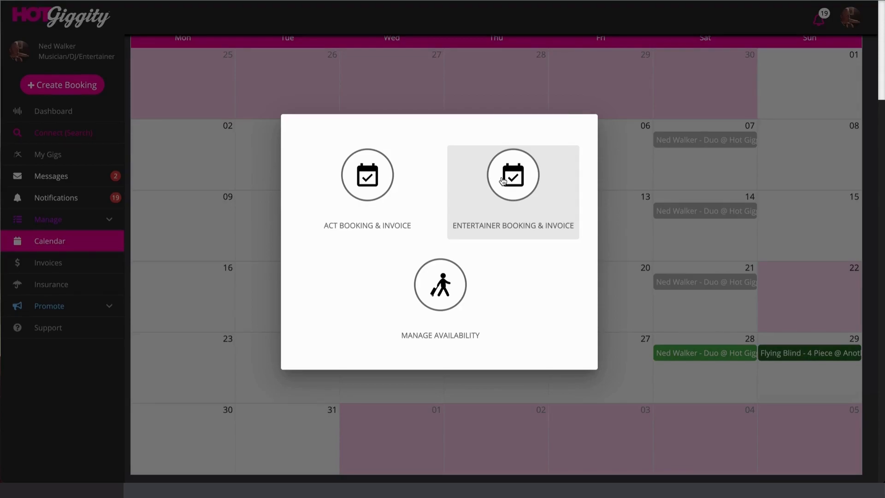
{"action": "left_click", "coordinate": [374, 179]}
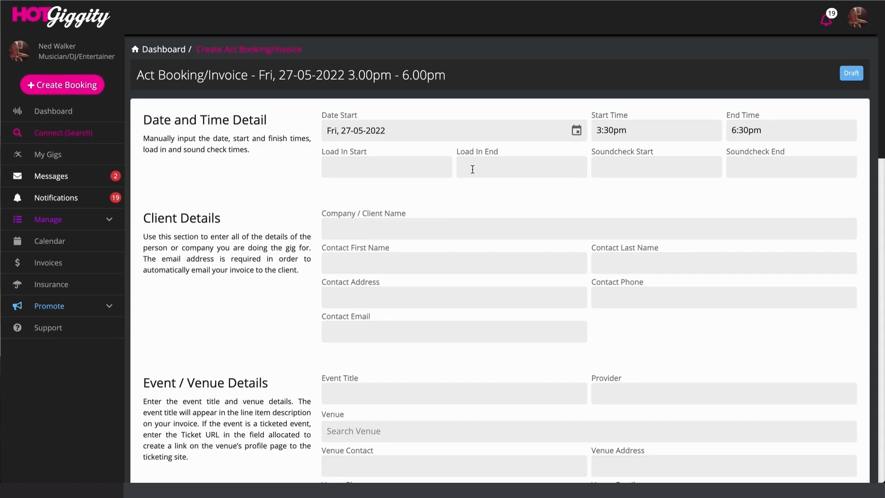
Enter Test Client Company as the client and fill in the contact's first and last name
{"action": "scroll", "coordinate": [469, 214], "scroll_direction": "down", "scroll_amount": 2}
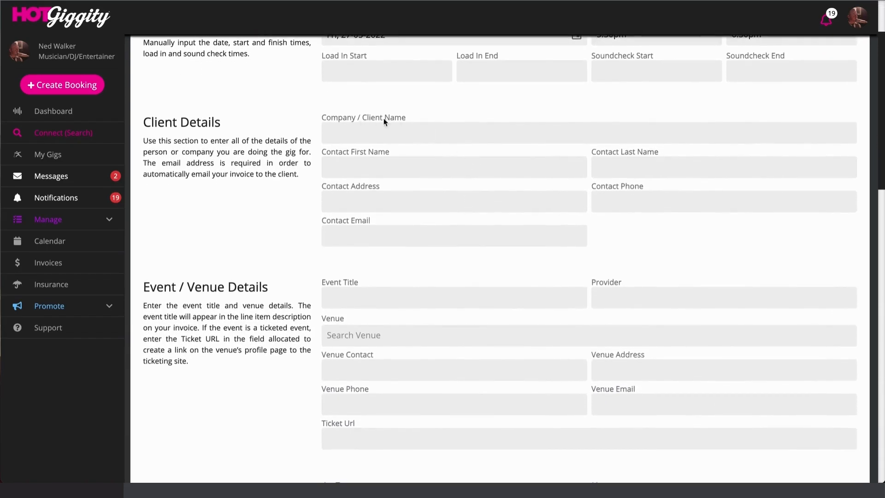
{"action": "left_click", "coordinate": [378, 134]}
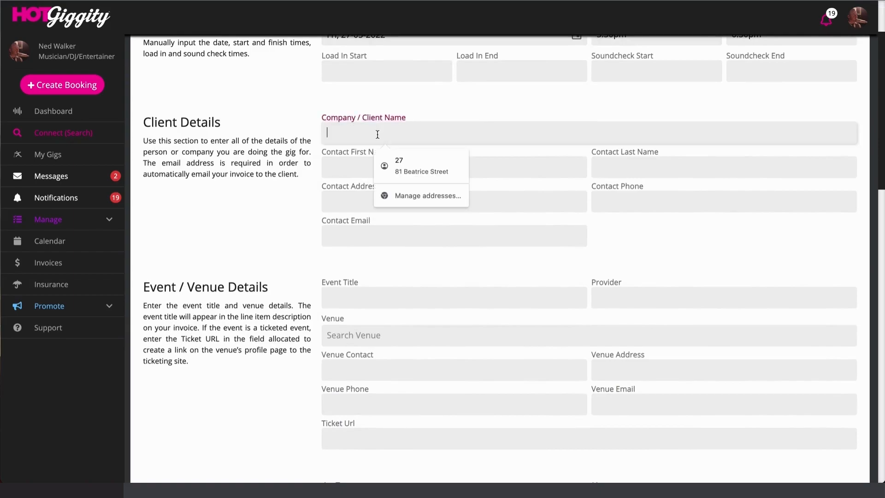
{"action": "type", "text": "Test C"}
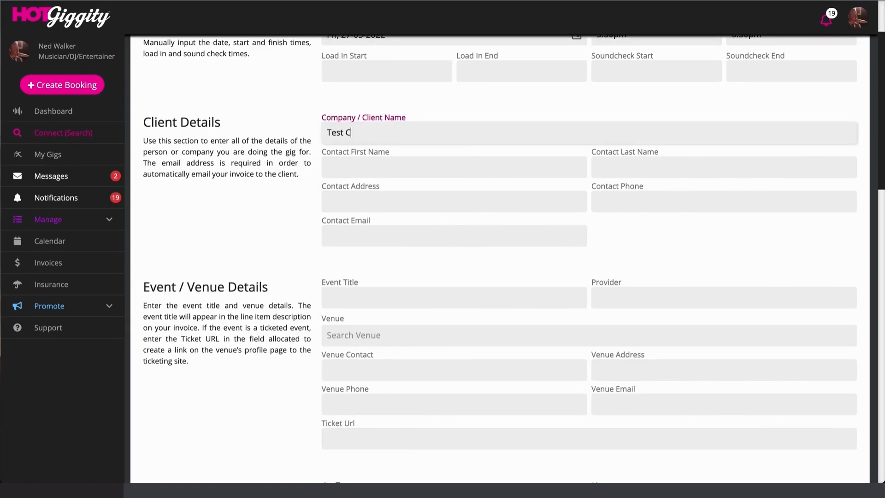
{"action": "type", "text": "lient Company"}
{"action": "left_click", "coordinate": [367, 161]}
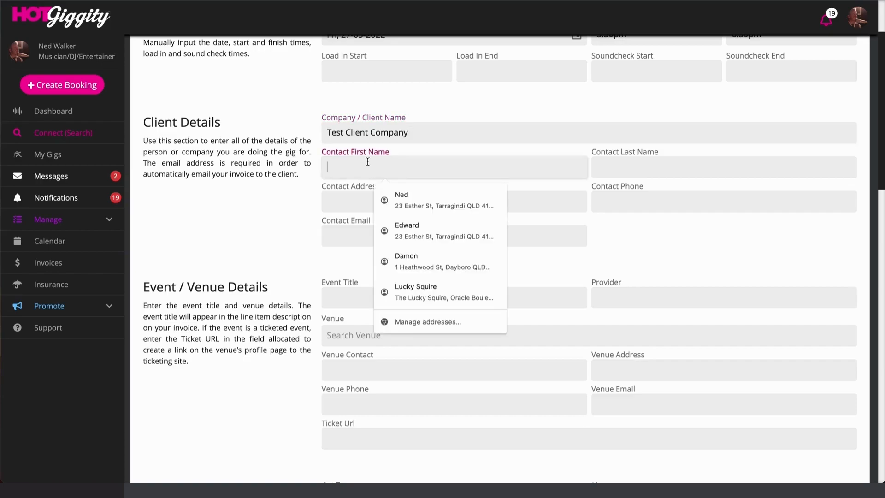
{"action": "type", "text": "Test"}
{"action": "key", "text": "Tab"}
{"action": "type", "text": "Cl"}
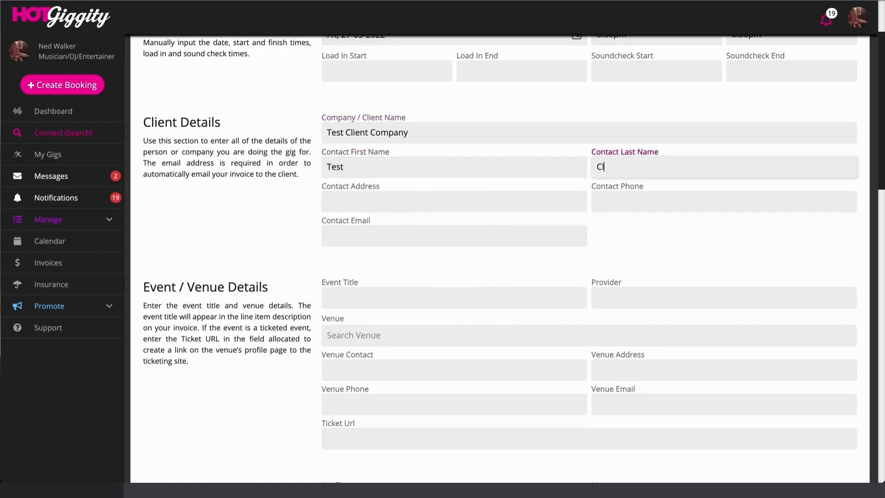
{"action": "type", "text": "ient"}
Fill in the contact's email in the client details, leaving the address and phone blank
{"action": "left_click", "coordinate": [339, 202]}
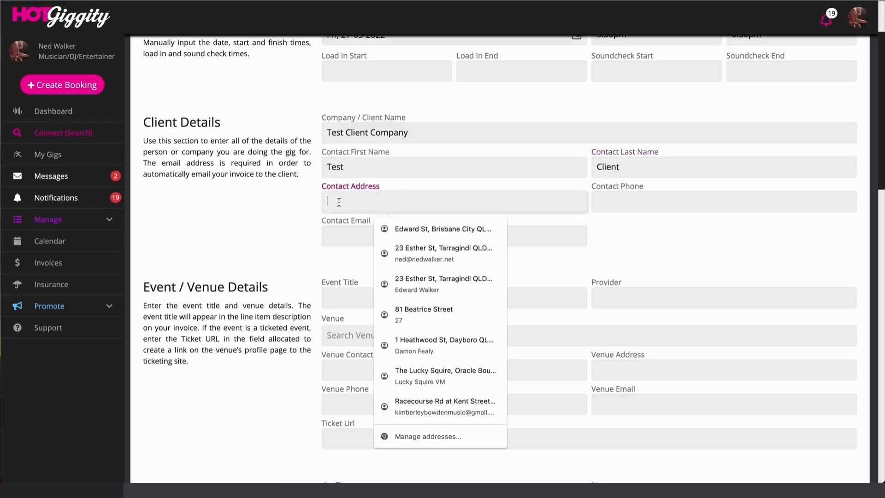
{"action": "left_click", "coordinate": [653, 202]}
{"action": "left_click", "coordinate": [466, 235]}
{"action": "type", "text": "test"}
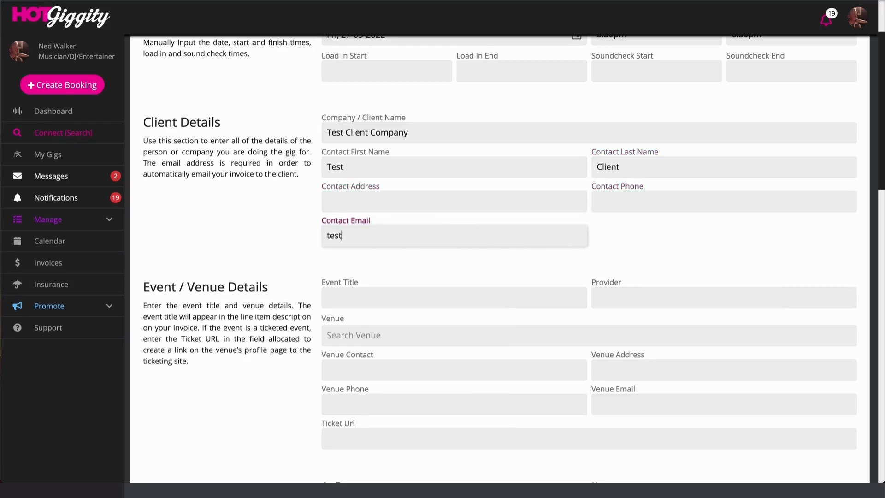
{"action": "type", "text": "client@mailinator.com"}
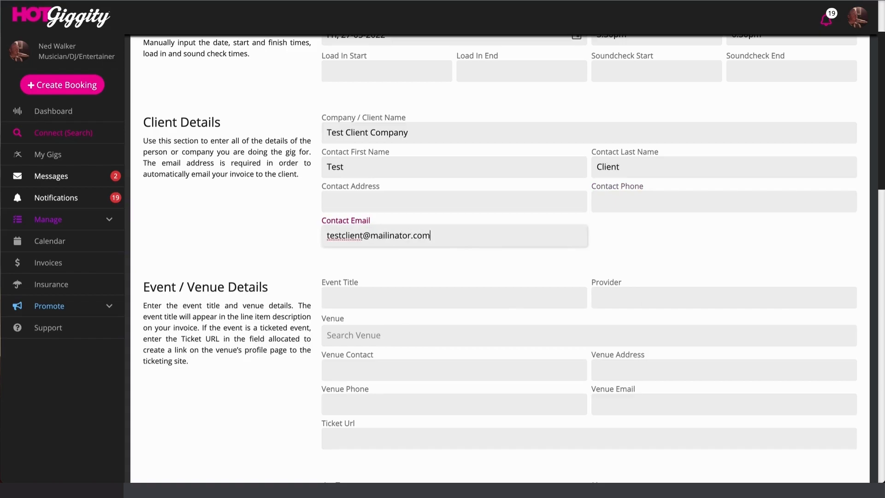
{"action": "triple_click", "coordinate": [403, 236]}
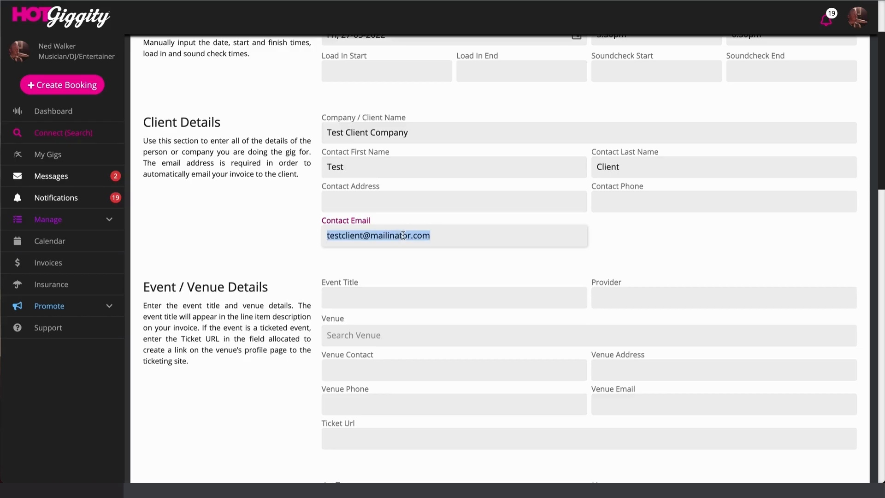
Enter Test Event as the event title
{"action": "left_click", "coordinate": [371, 299]}
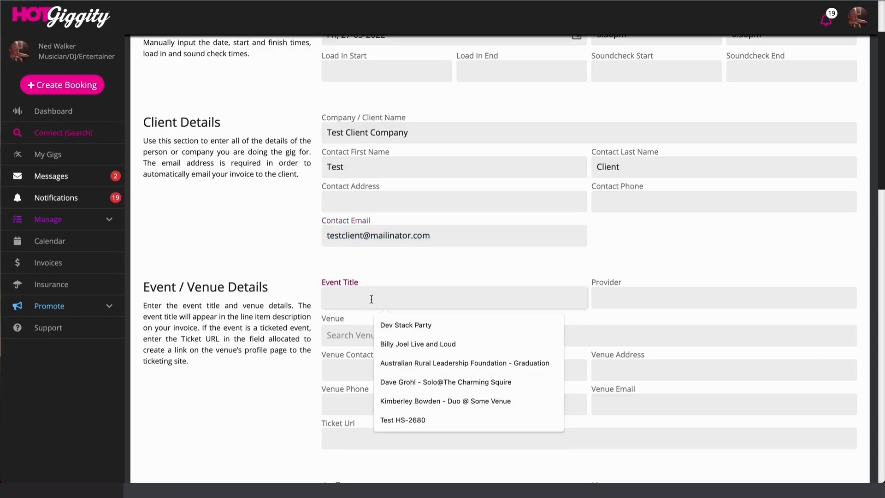
{"action": "type", "text": "Test Gi"}
{"action": "key", "text": "BackSpace"}
{"action": "key", "text": "BackSpace"}
{"action": "type", "text": "Event"}
Search for "Another" in the venue details and select Another Test Venue for the event
{"action": "left_click", "coordinate": [483, 336]}
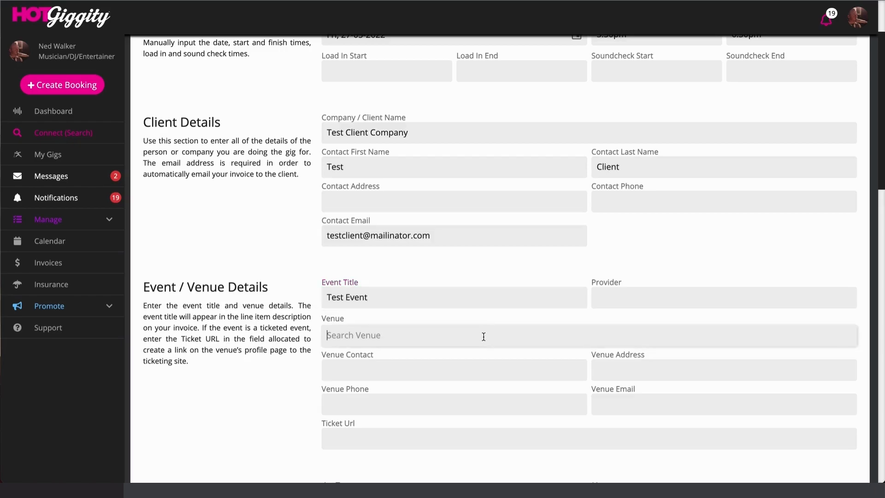
{"action": "type", "text": "Another"}
{"action": "left_click", "coordinate": [464, 400]}
{"action": "scroll", "coordinate": [483, 273], "scroll_direction": "down", "scroll_amount": 2}
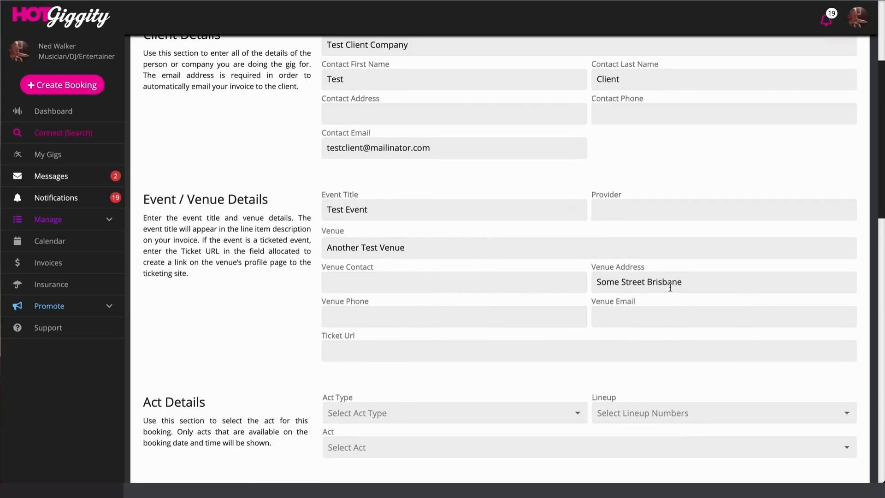
{"action": "left_click", "coordinate": [381, 283]}
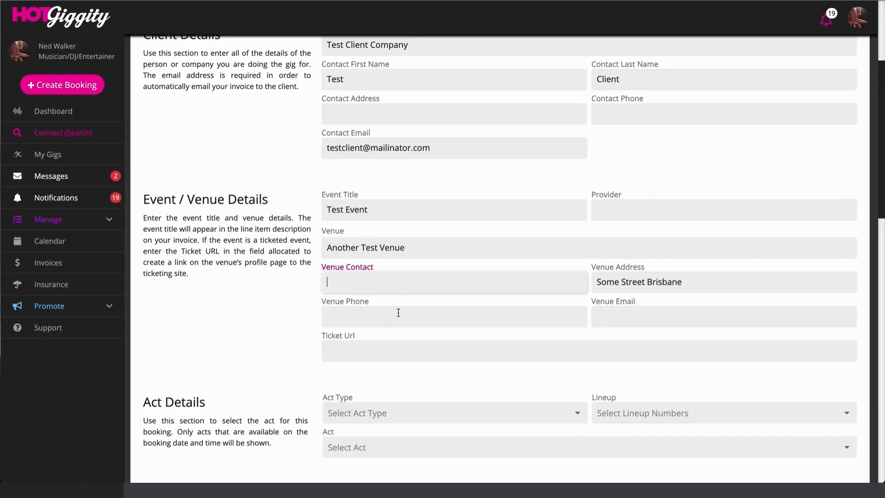
{"action": "scroll", "coordinate": [503, 308], "scroll_direction": "down", "scroll_amount": 1}
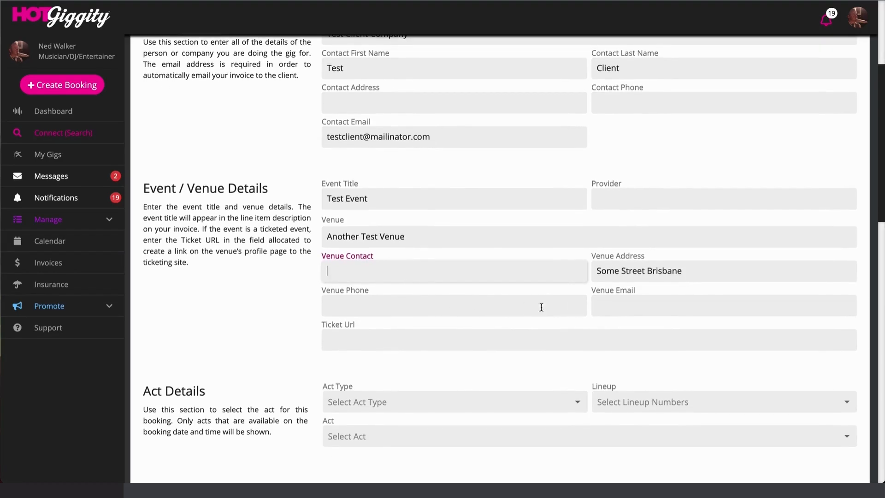
{"action": "scroll", "coordinate": [458, 267], "scroll_direction": "down", "scroll_amount": 3}
{"action": "left_click", "coordinate": [379, 191]}
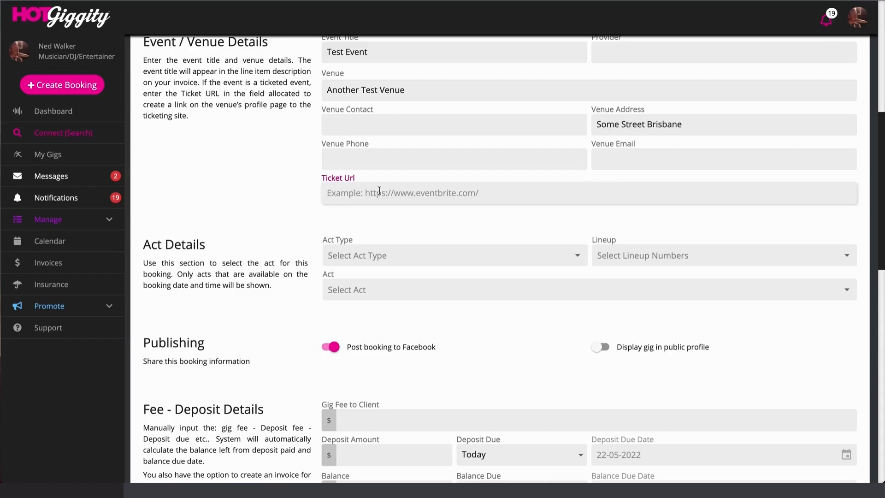
Choose Flying Blind - 4 Piece as the act for this booking
{"action": "scroll", "coordinate": [379, 191], "scroll_direction": "down", "scroll_amount": 2}
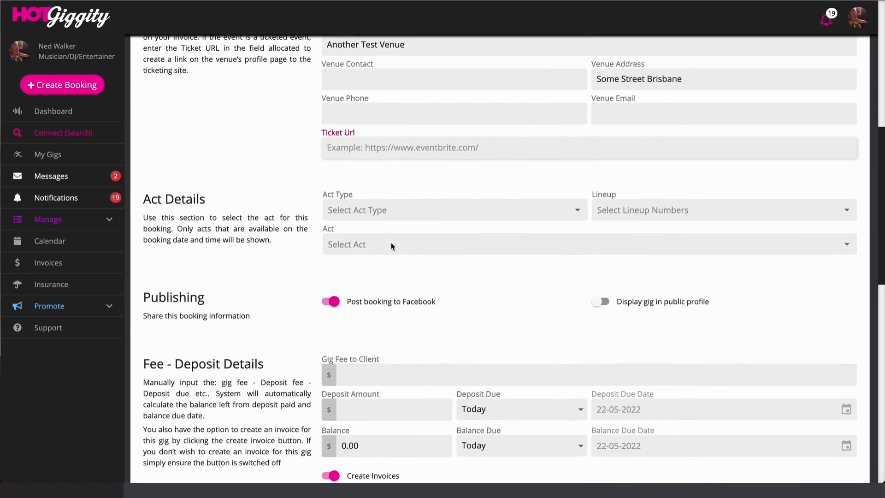
{"action": "left_click", "coordinate": [390, 245]}
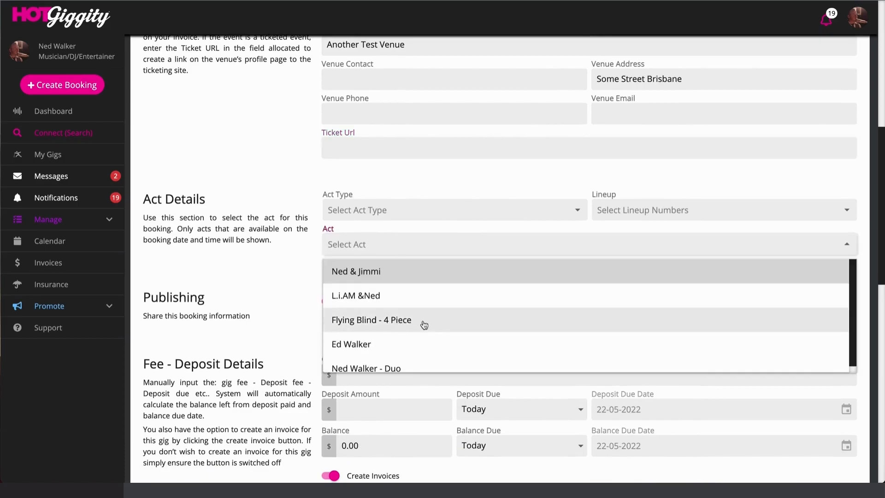
{"action": "left_click", "coordinate": [402, 321]}
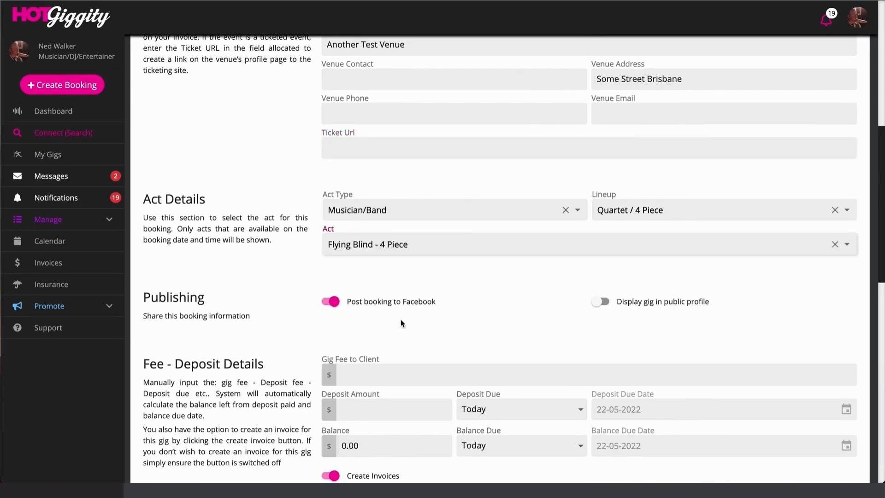
Turn off posting the booking to Facebook in the publishing options
{"action": "scroll", "coordinate": [485, 282], "scroll_direction": "down", "scroll_amount": 2}
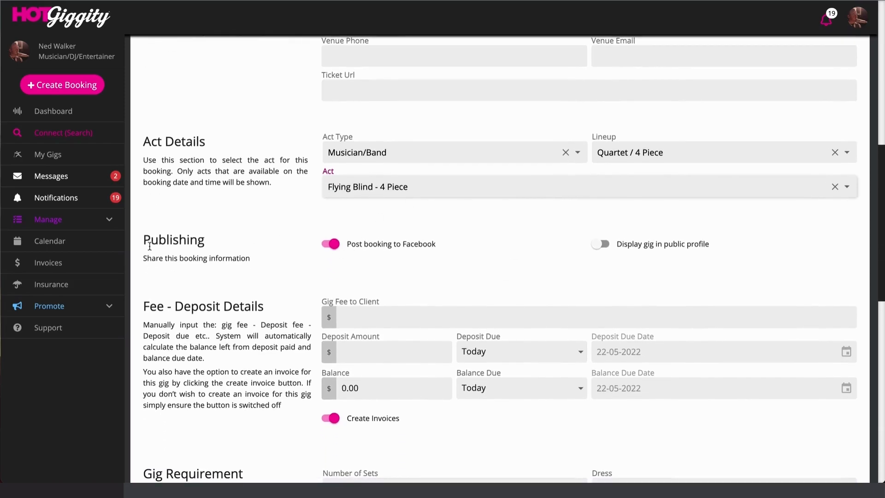
{"action": "left_click_drag", "start_coordinate": [143, 242], "coordinate": [219, 238]}
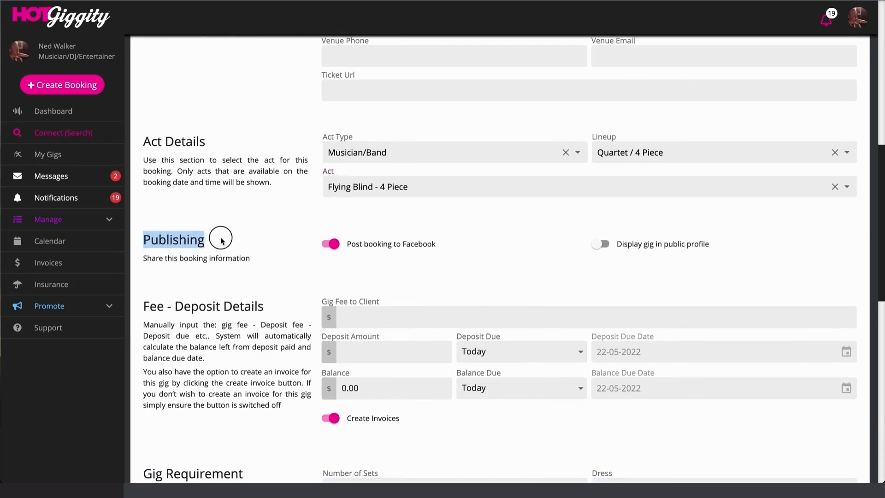
{"action": "left_click", "coordinate": [332, 245]}
Set the gig fee to the client to $1200 and the deposit amount to $600
{"action": "scroll", "coordinate": [526, 212], "scroll_direction": "down", "scroll_amount": 1}
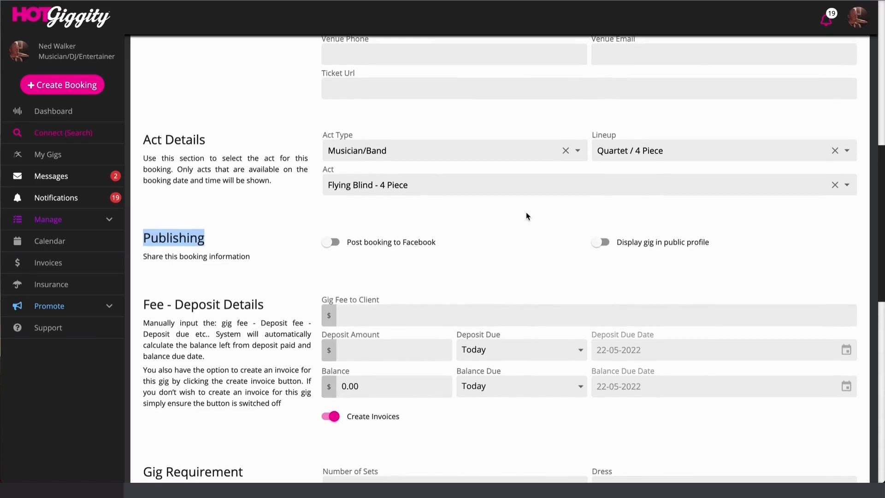
{"action": "scroll", "coordinate": [526, 215], "scroll_direction": "down", "scroll_amount": 4}
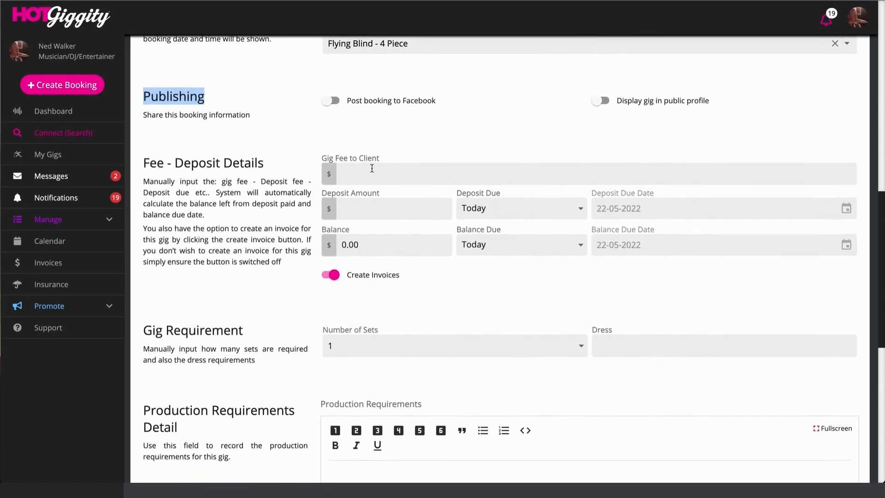
{"action": "left_click", "coordinate": [397, 170]}
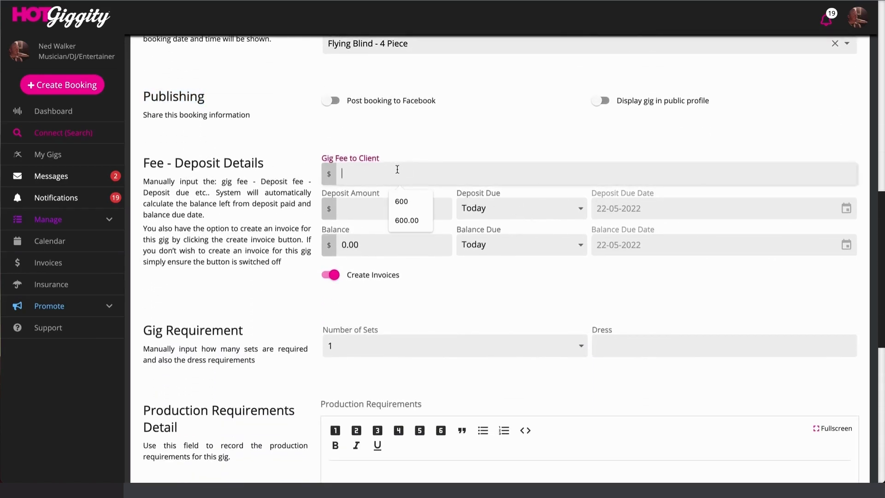
{"action": "type", "text": "2"}
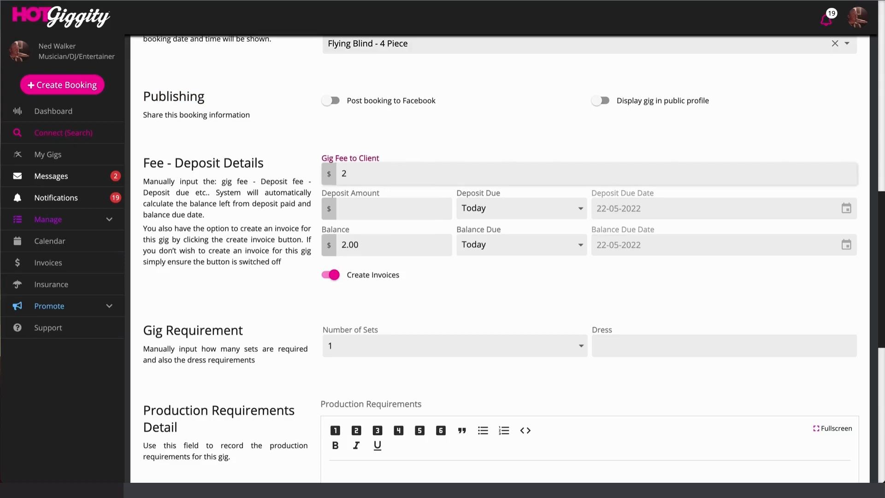
{"action": "key", "text": "BackSpace"}
{"action": "type", "text": "1200"}
{"action": "left_click", "coordinate": [371, 209]}
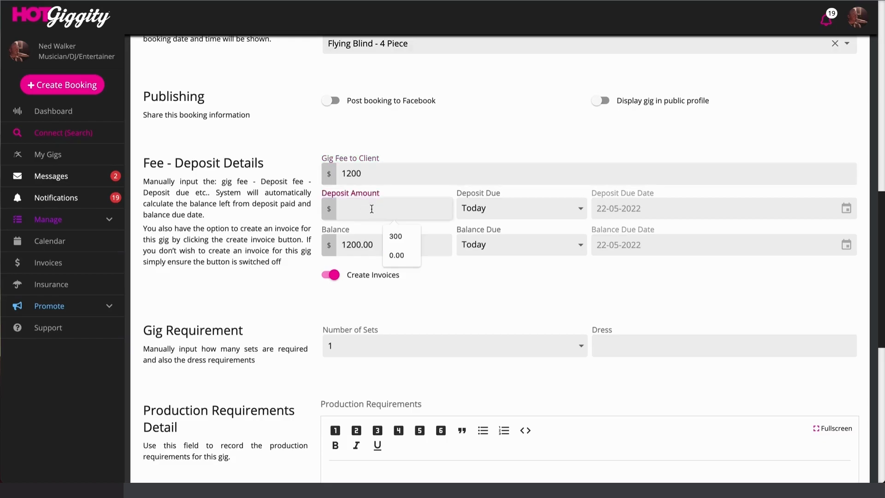
{"action": "type", "text": "600"}
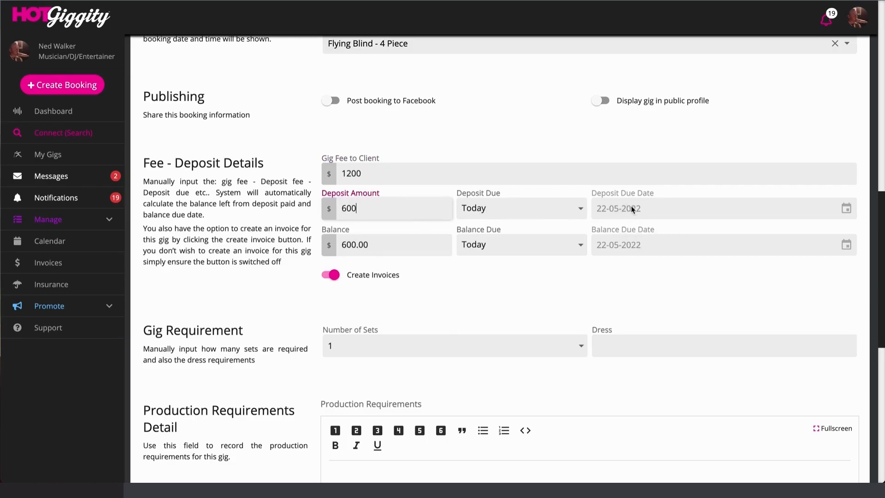
Make the balance due on a custom date of 27-05-2022
{"action": "left_click", "coordinate": [575, 245]}
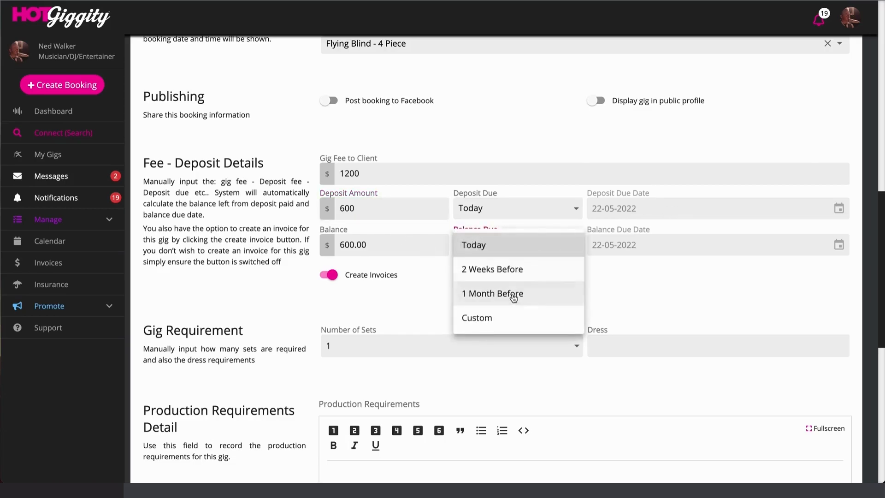
{"action": "left_click", "coordinate": [477, 318]}
{"action": "left_click", "coordinate": [839, 245]}
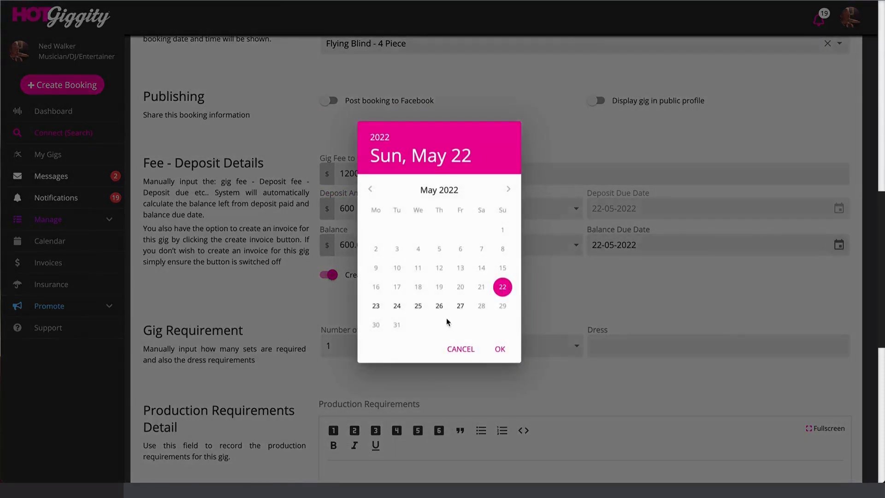
{"action": "left_click", "coordinate": [460, 305]}
{"action": "left_click", "coordinate": [500, 348]}
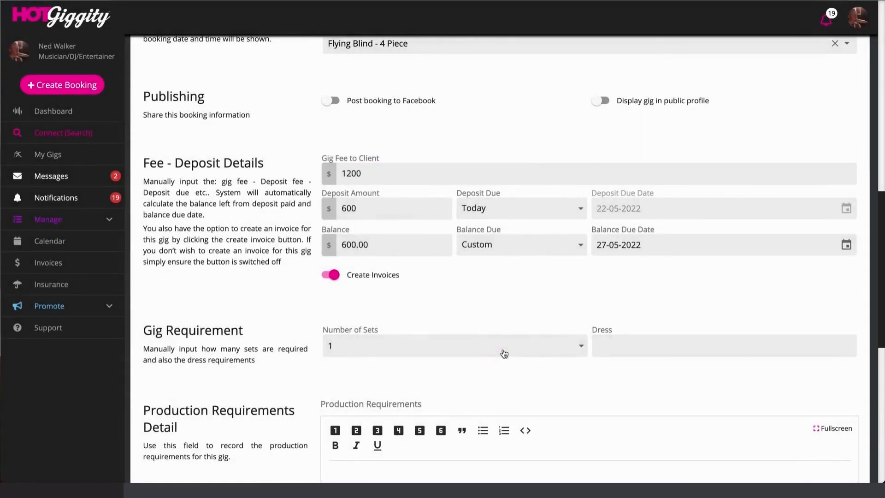
Set the gig requirements to 3 sets with a dress code of Smart Casual
{"action": "scroll", "coordinate": [437, 304], "scroll_direction": "down", "scroll_amount": 2}
{"action": "left_click", "coordinate": [395, 269]}
{"action": "left_click", "coordinate": [369, 285]}
{"action": "left_click", "coordinate": [602, 271]}
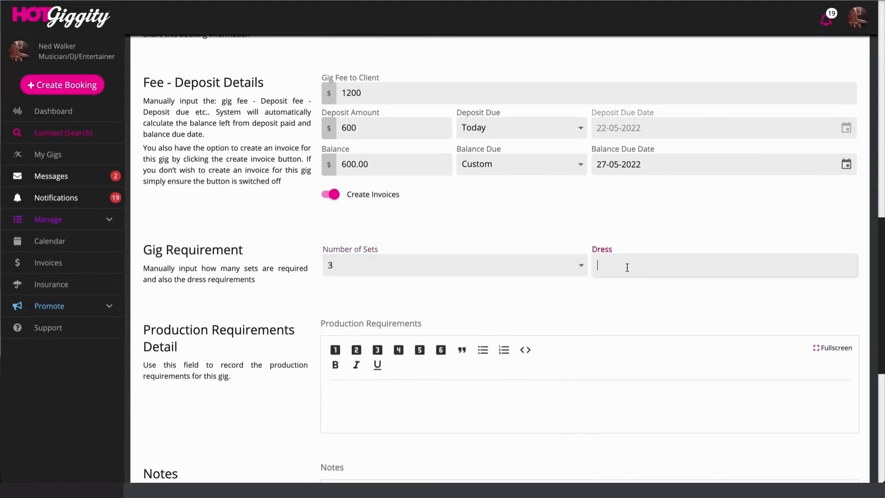
{"action": "type", "text": "Smart Casua"}
Enter "Band to provide" as the production requirements for the gig
{"action": "scroll", "coordinate": [475, 380], "scroll_direction": "down", "scroll_amount": 3}
{"action": "left_click", "coordinate": [423, 268]}
{"action": "type", "text": "BAnd"}
{"action": "key", "text": "BackSpace"}
{"action": "key", "text": "BackSpace"}
{"action": "key", "text": "BackSpace"}
{"action": "key", "text": "BackSpace"}
{"action": "type", "text": "abd"}
{"action": "key", "text": "BackSpace"}
{"action": "key", "text": "BackSpace"}
{"action": "type", "text": "nd"}
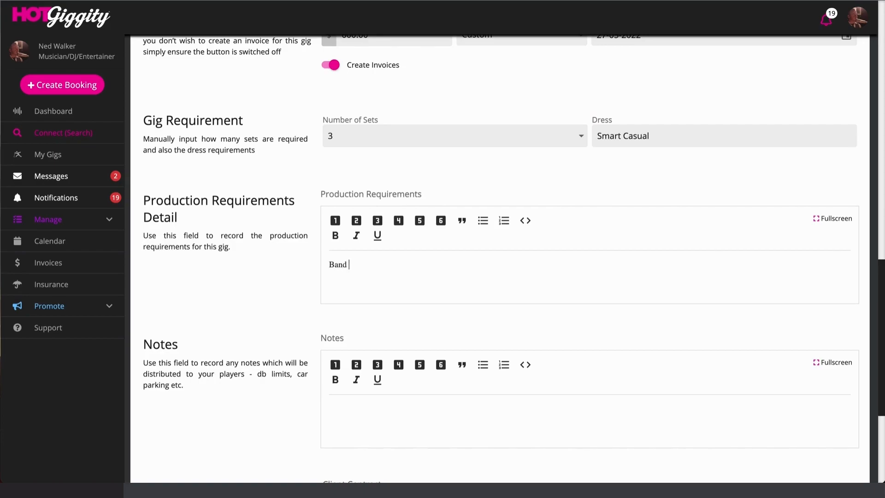
{"action": "type", "text": " to provide"}
Add the note "Load in from X street" for the players
{"action": "scroll", "coordinate": [390, 304], "scroll_direction": "down", "scroll_amount": 2}
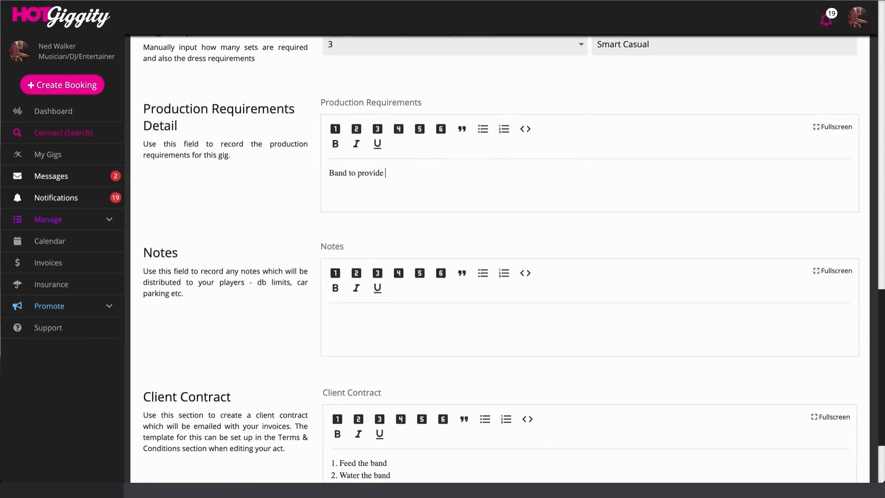
{"action": "left_click", "coordinate": [380, 321]}
{"action": "type", "text": "Load in from X street"}
Examine the client contract terms and check them against the act and fee details entered in the booking
{"action": "scroll", "coordinate": [384, 364], "scroll_direction": "down", "scroll_amount": 3}
{"action": "left_click_drag", "start_coordinate": [331, 344], "coordinate": [436, 388]}
{"action": "left_click", "coordinate": [436, 387]}
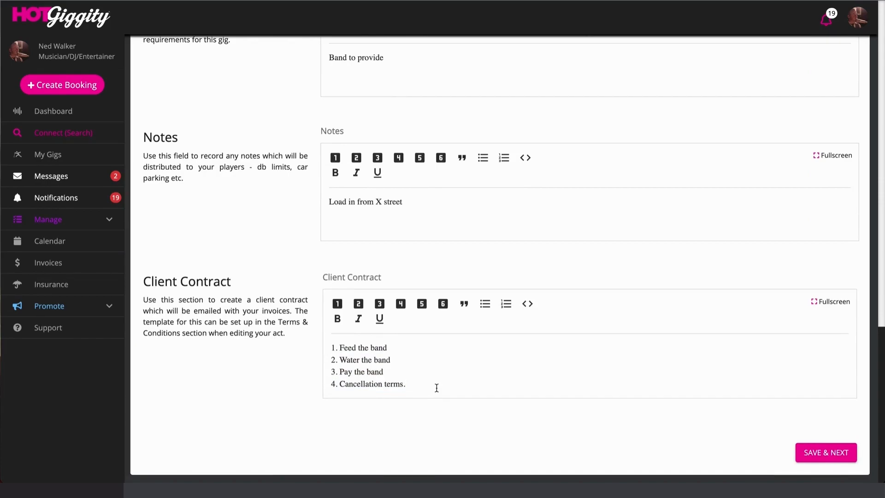
{"action": "scroll", "coordinate": [444, 176], "scroll_direction": "up", "scroll_amount": 14}
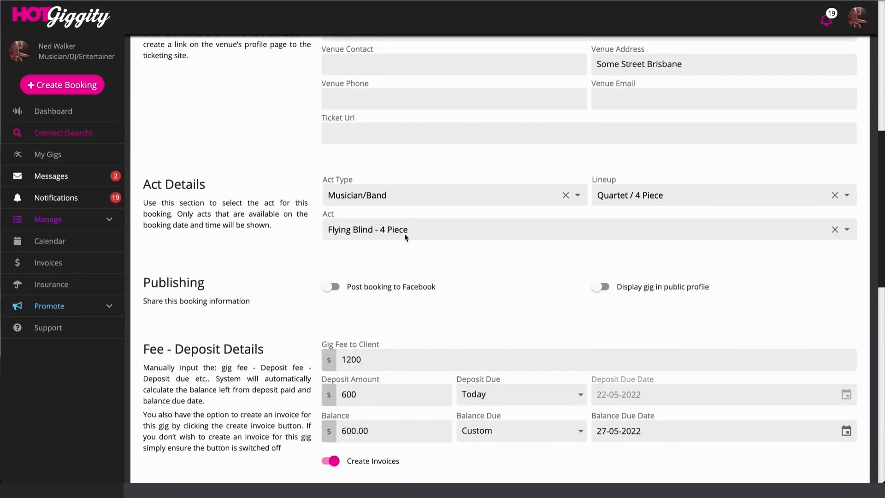
{"action": "scroll", "coordinate": [499, 250], "scroll_direction": "down", "scroll_amount": 7}
{"action": "scroll", "coordinate": [499, 250], "scroll_direction": "down", "scroll_amount": 5}
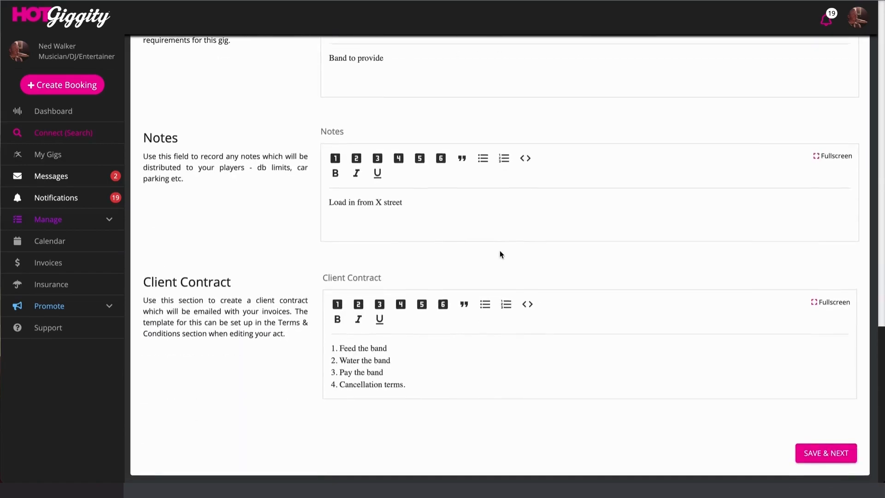
{"action": "left_click", "coordinate": [422, 387]}
{"action": "left_click_drag", "start_coordinate": [422, 387], "coordinate": [323, 352]}
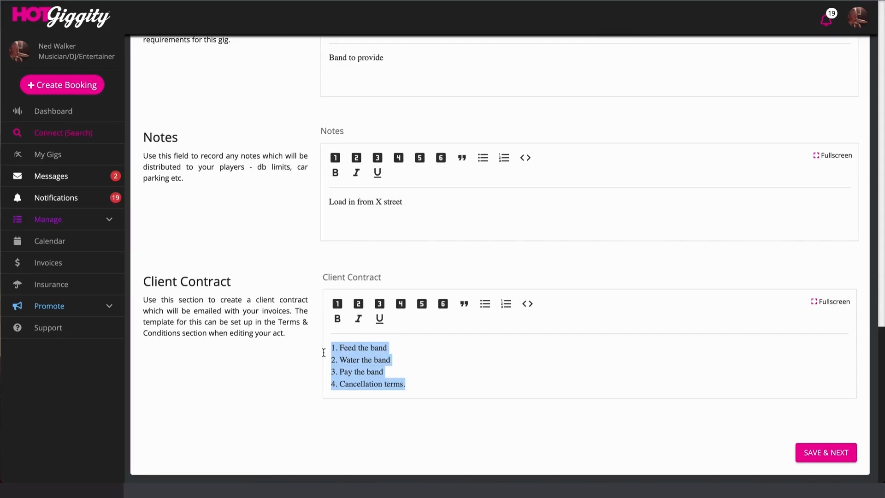
Check the completed form from the date details to the client contract, and save the booking to continue to the line-up
{"action": "scroll", "coordinate": [521, 223], "scroll_direction": "up", "scroll_amount": 15}
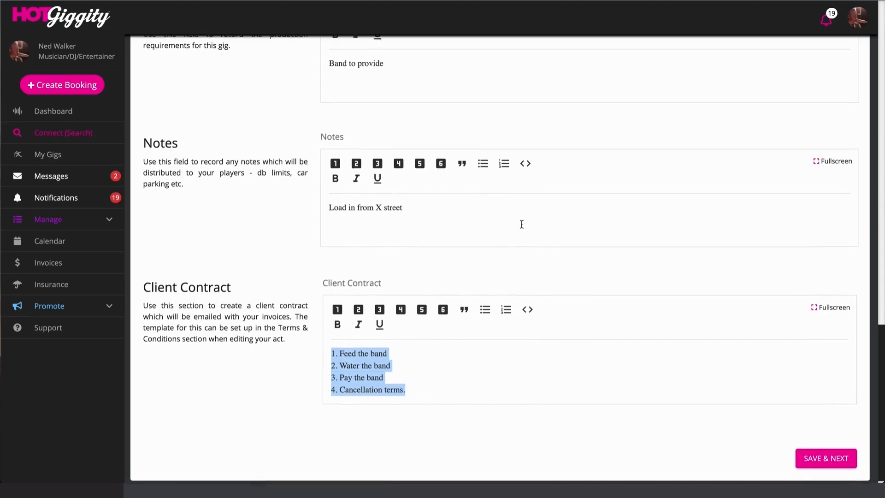
{"action": "scroll", "coordinate": [522, 226], "scroll_direction": "up", "scroll_amount": 3}
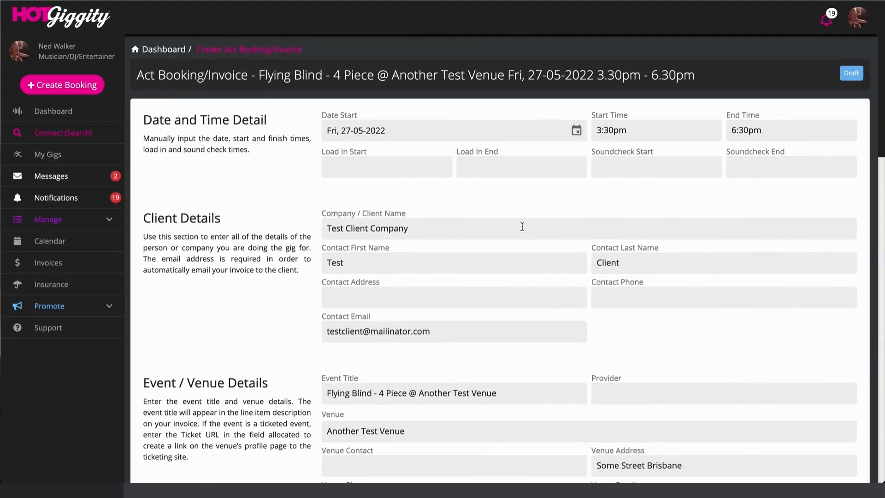
{"action": "scroll", "coordinate": [595, 231], "scroll_direction": "down", "scroll_amount": 15}
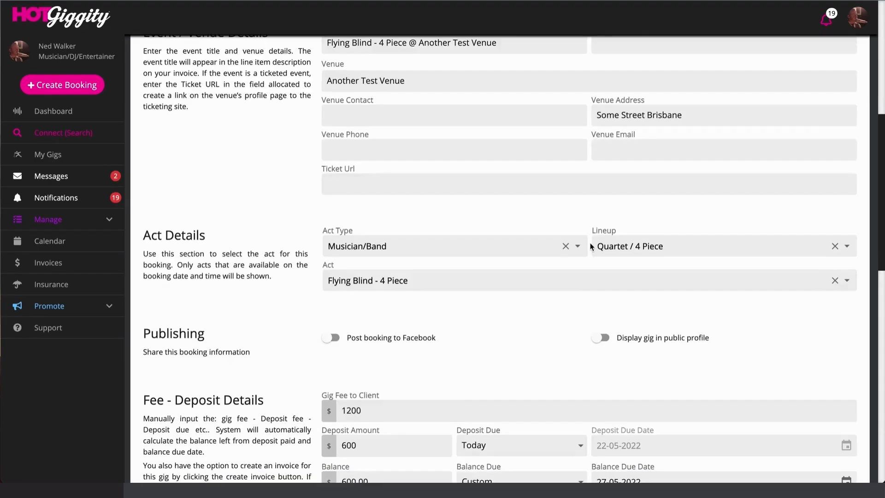
{"action": "scroll", "coordinate": [591, 246], "scroll_direction": "down", "scroll_amount": 3}
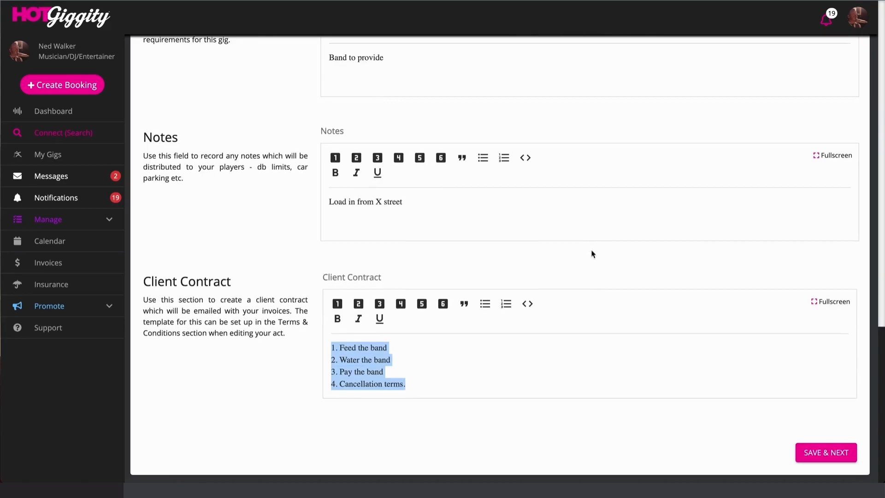
{"action": "left_click", "coordinate": [823, 444]}
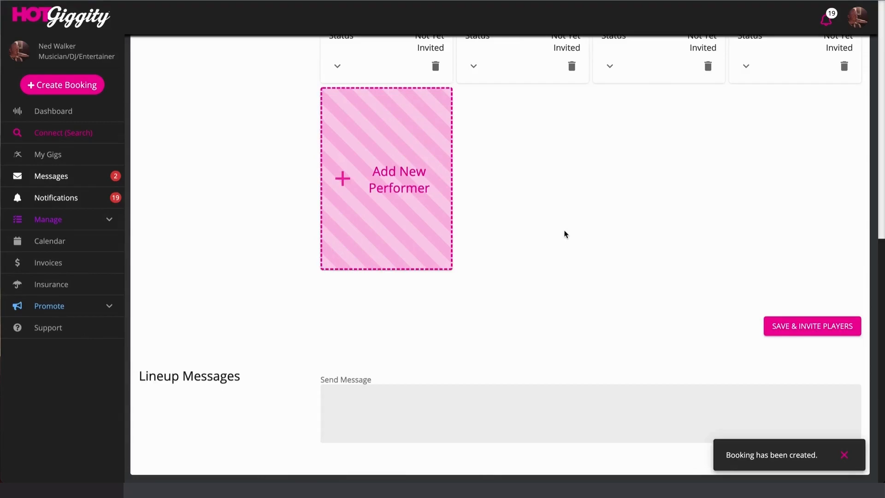
Replace the Drum Kit player in the line-up with the other available player
{"action": "scroll", "coordinate": [566, 234], "scroll_direction": "up", "scroll_amount": 8}
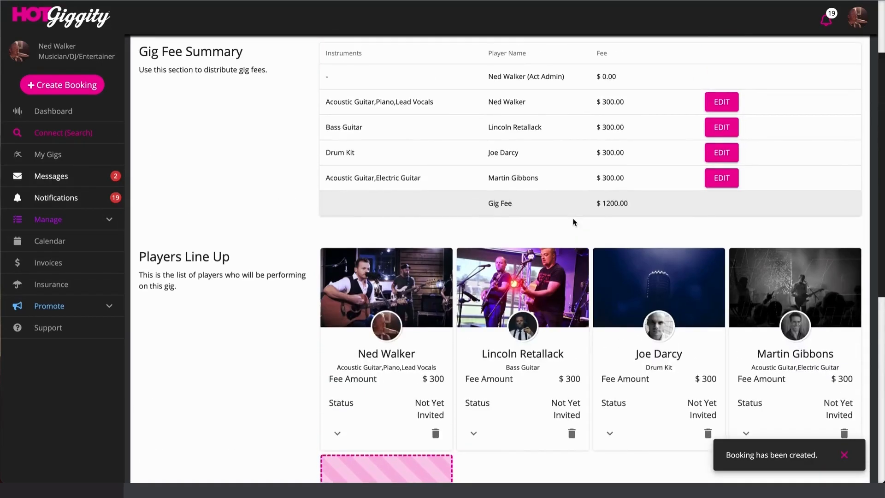
{"action": "scroll", "coordinate": [573, 222], "scroll_direction": "up", "scroll_amount": 1}
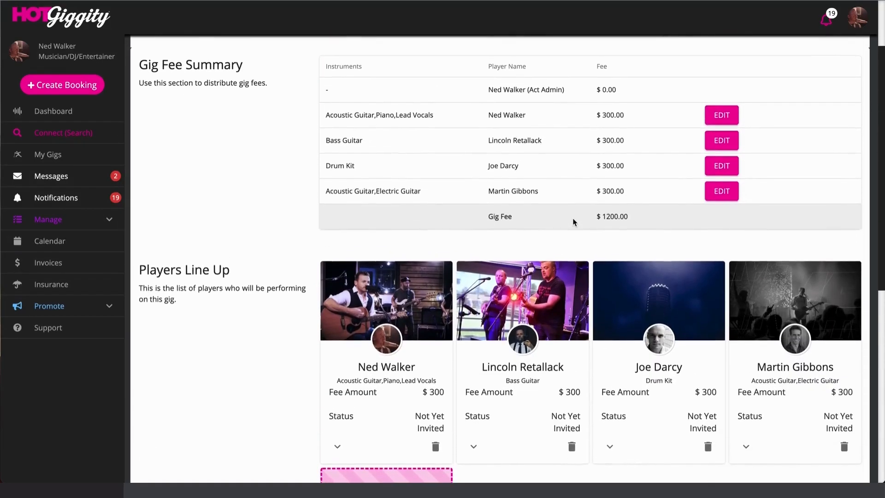
{"action": "scroll", "coordinate": [573, 222], "scroll_direction": "down", "scroll_amount": 1}
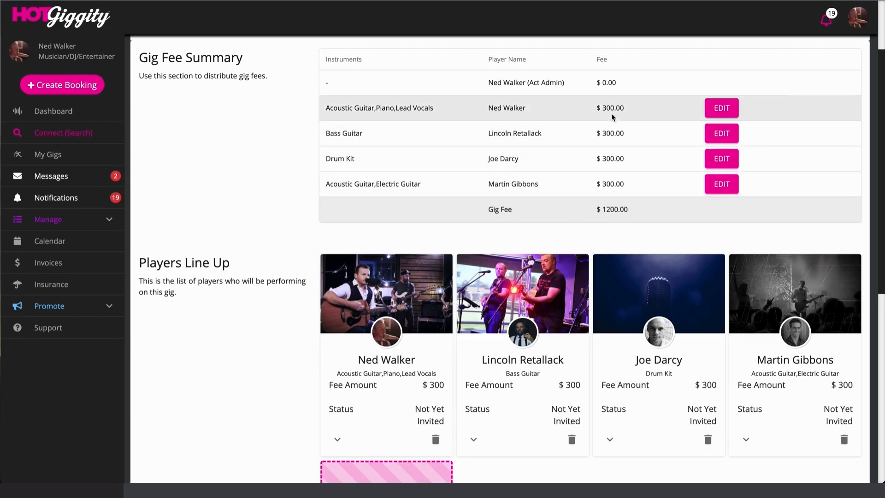
{"action": "scroll", "coordinate": [613, 181], "scroll_direction": "down", "scroll_amount": 1}
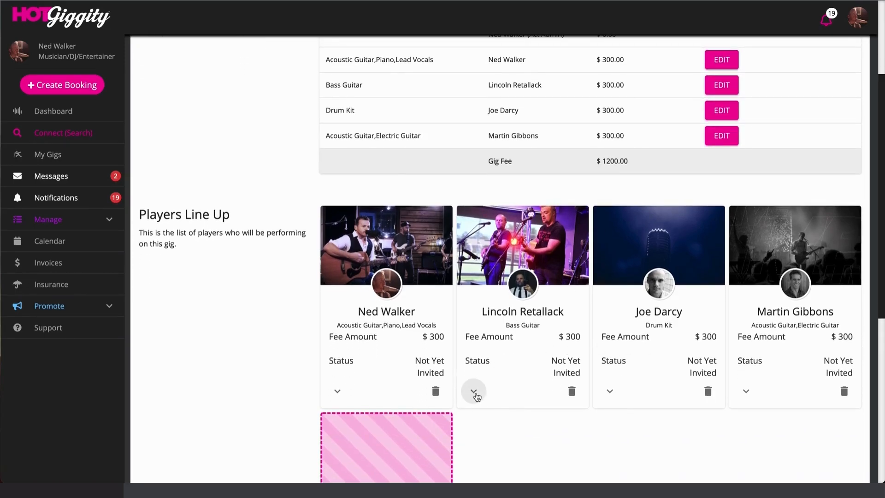
{"action": "left_click", "coordinate": [609, 391]}
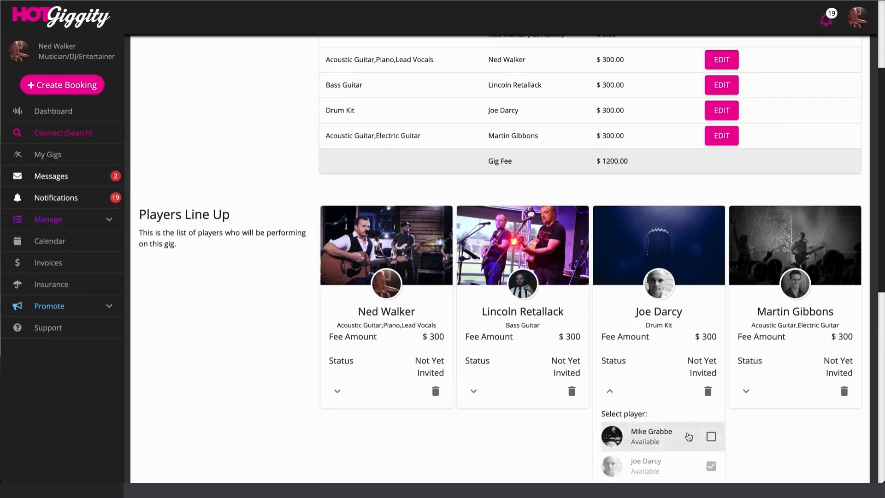
{"action": "scroll", "coordinate": [651, 338], "scroll_direction": "down", "scroll_amount": 1}
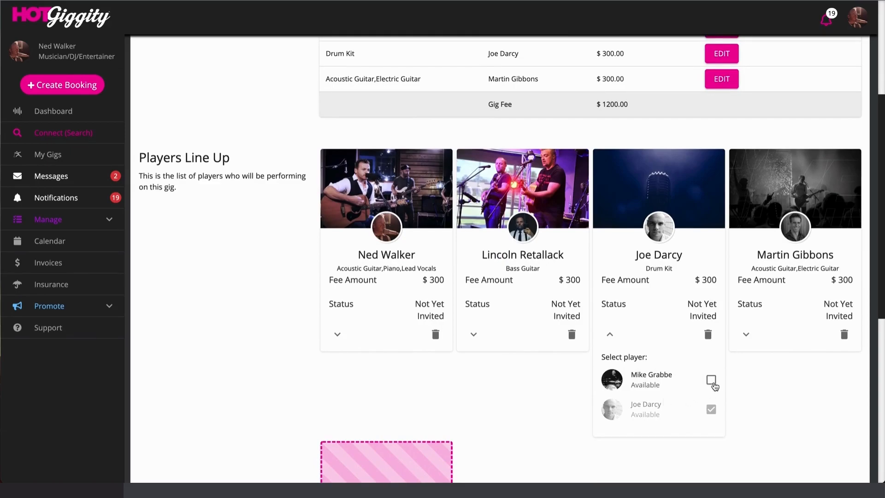
{"action": "left_click", "coordinate": [711, 379]}
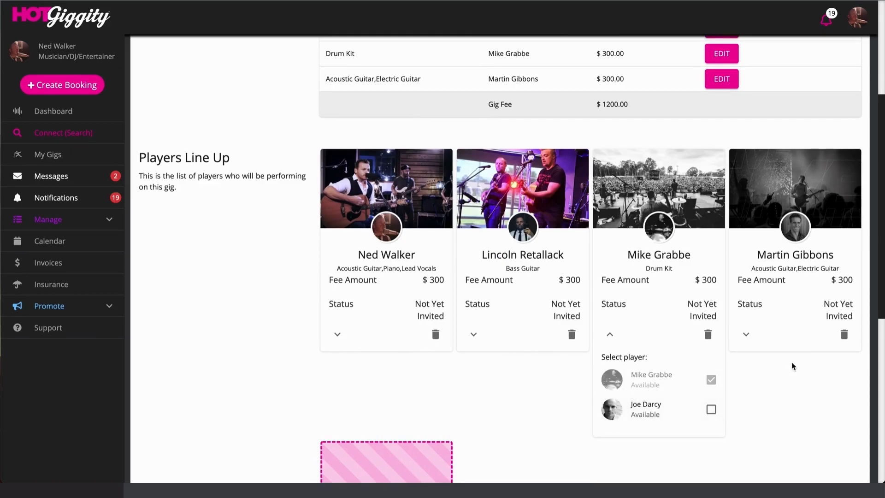
{"action": "left_click", "coordinate": [609, 334]}
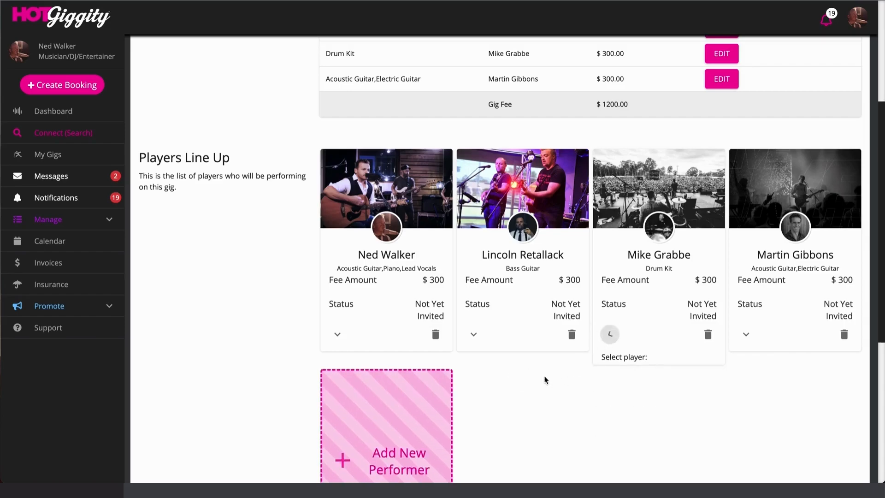
{"action": "scroll", "coordinate": [539, 228], "scroll_direction": "up", "scroll_amount": 3}
{"action": "scroll", "coordinate": [539, 229], "scroll_direction": "down", "scroll_amount": 4}
{"action": "scroll", "coordinate": [539, 228], "scroll_direction": "down", "scroll_amount": 1}
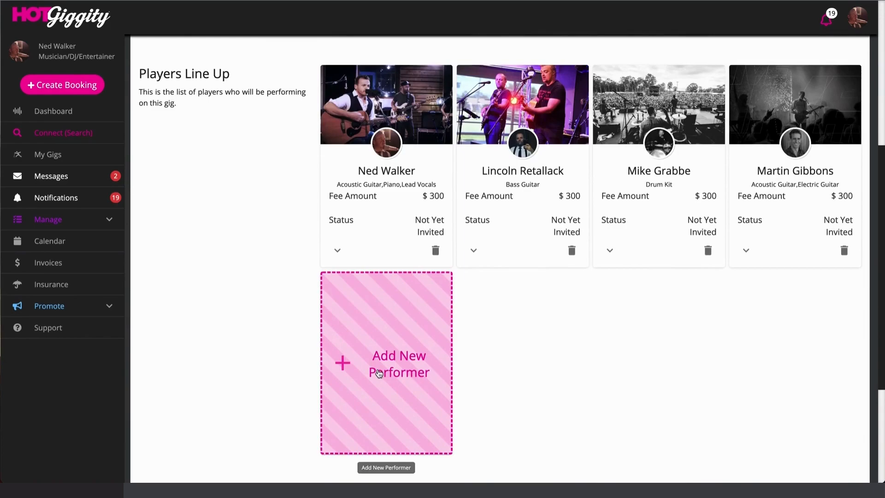
{"action": "left_click", "coordinate": [379, 373]}
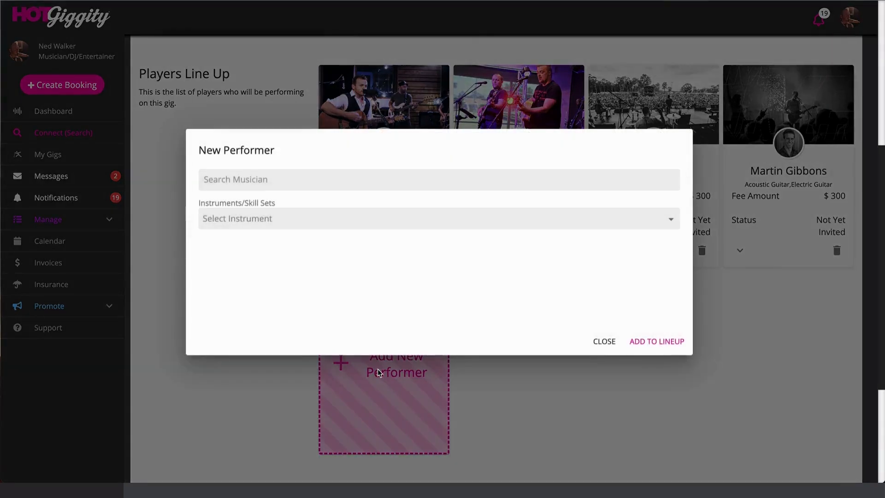
{"action": "left_click", "coordinate": [277, 177]}
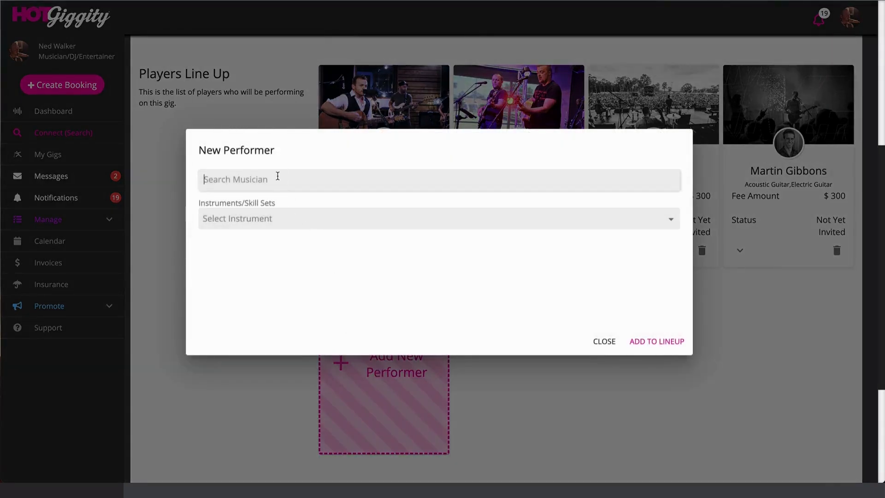
{"action": "left_click", "coordinate": [274, 221]}
{"action": "left_click", "coordinate": [257, 264]}
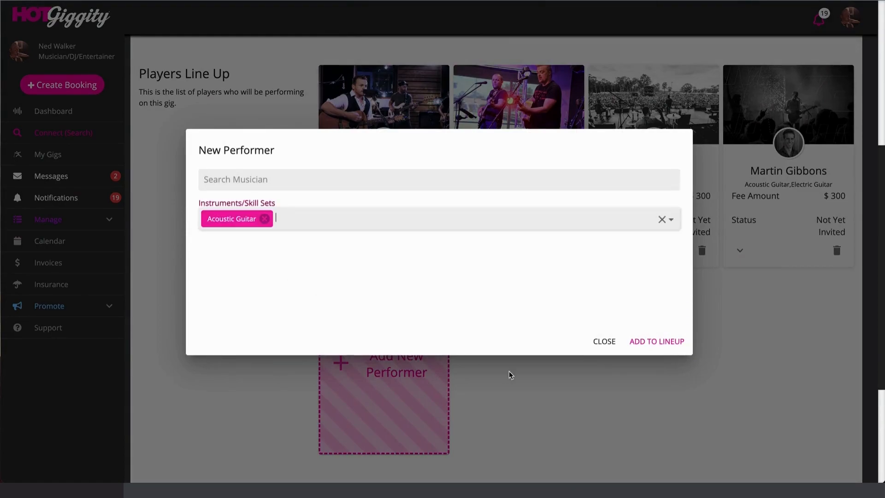
{"action": "left_click", "coordinate": [602, 341]}
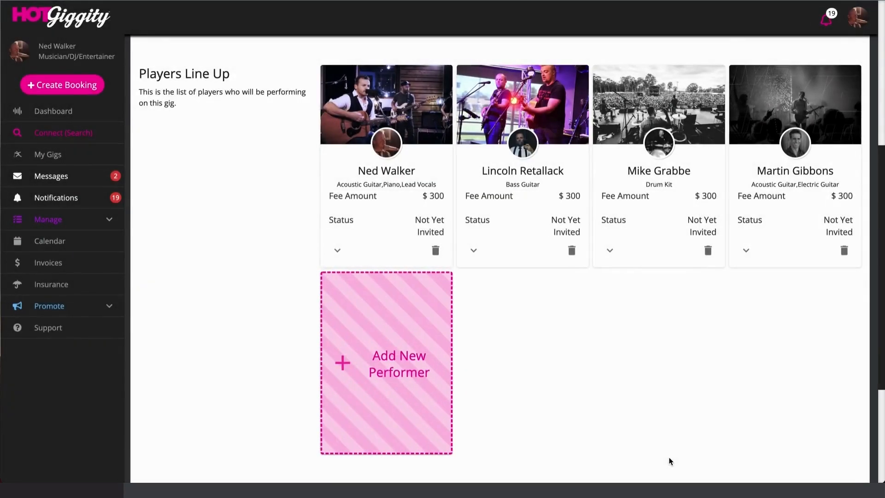
Leave the booking for My Gigs, discarding the unsaved line-up changes
{"action": "scroll", "coordinate": [624, 381], "scroll_direction": "down", "scroll_amount": 4}
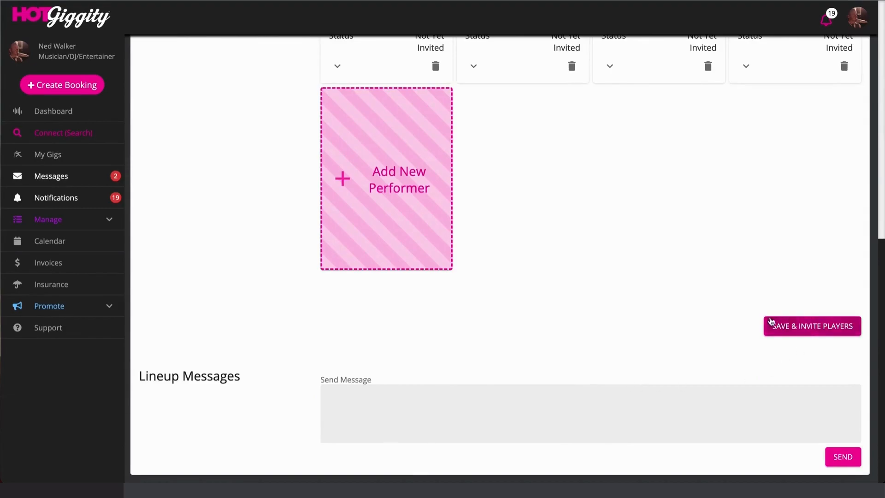
{"action": "left_click", "coordinate": [802, 332]}
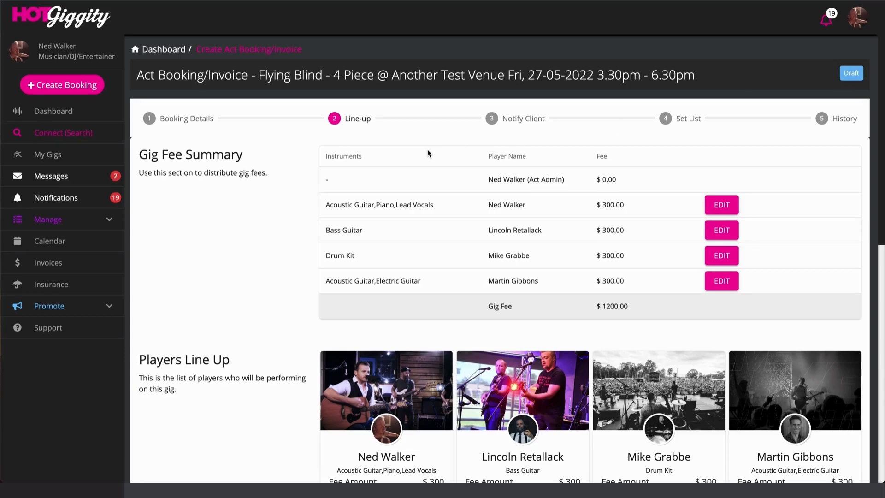
{"action": "left_click", "coordinate": [63, 159]}
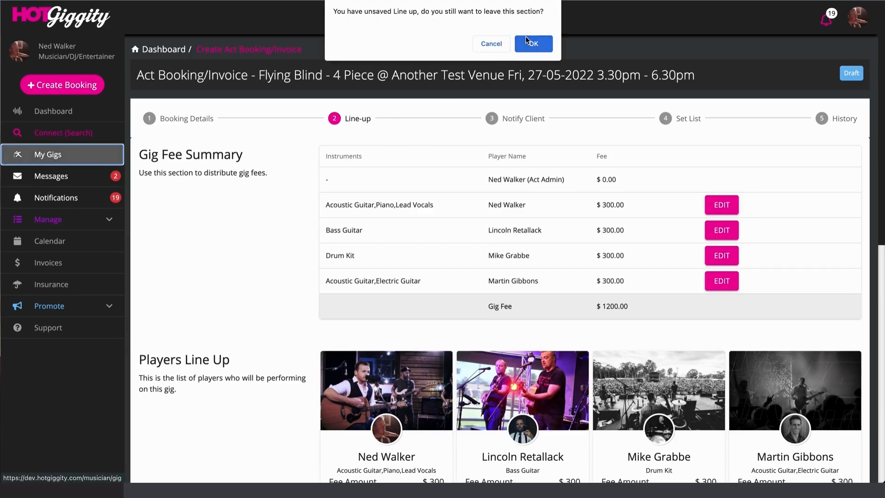
{"action": "left_click_drag", "start_coordinate": [333, 12], "coordinate": [529, 16]}
{"action": "left_click", "coordinate": [534, 46]}
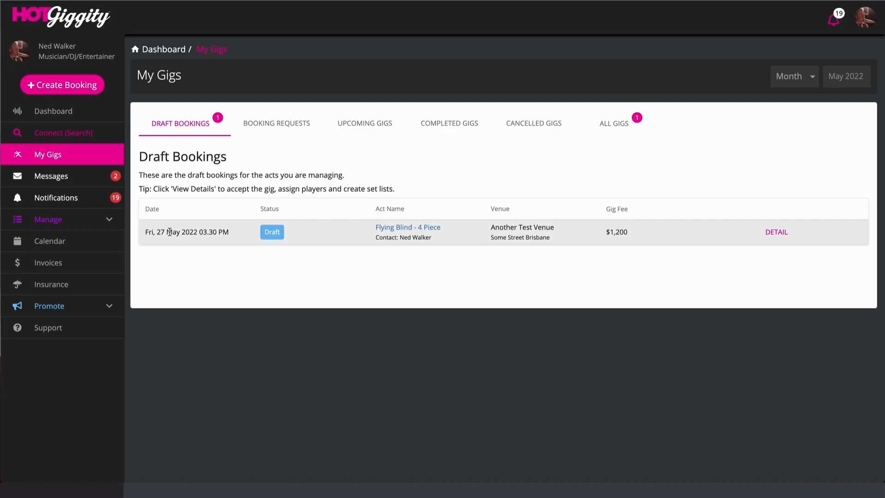
Find the Flying Blind - 4 Piece booking on 27 May in the calendar and view its booking details
{"action": "left_click", "coordinate": [71, 254]}
{"action": "scroll", "coordinate": [412, 305], "scroll_direction": "down", "scroll_amount": 3}
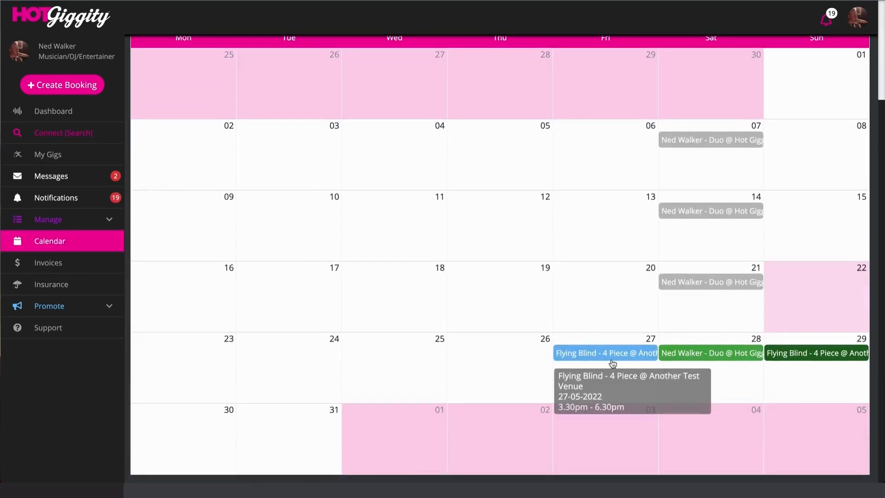
{"action": "scroll", "coordinate": [560, 276], "scroll_direction": "up", "scroll_amount": 3}
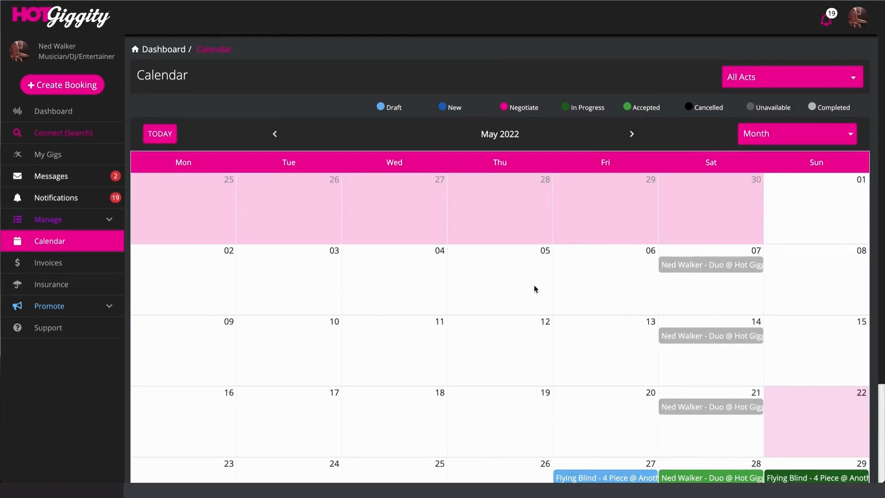
{"action": "scroll", "coordinate": [535, 291], "scroll_direction": "down", "scroll_amount": 3}
{"action": "left_click", "coordinate": [606, 354]}
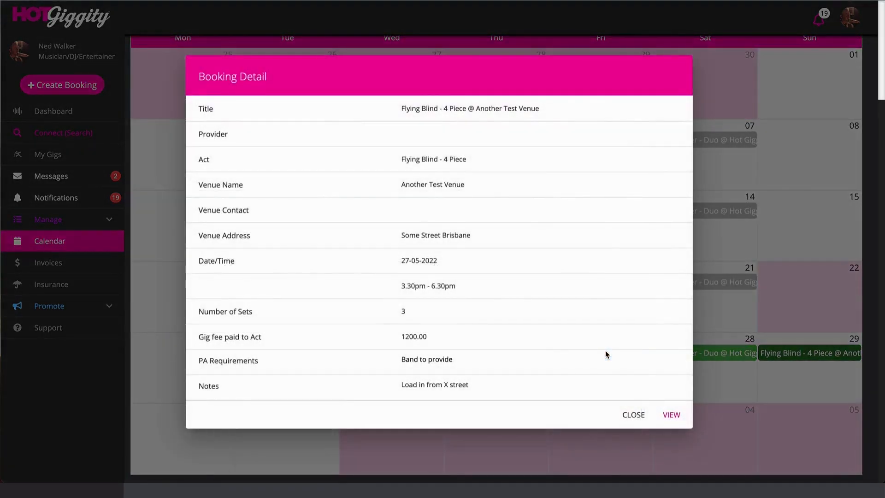
{"action": "left_click", "coordinate": [633, 414]}
Reopen the draft Flying Blind - 4 Piece booking from My Gigs, look over its booking details and go to its line-up
{"action": "left_click", "coordinate": [49, 153]}
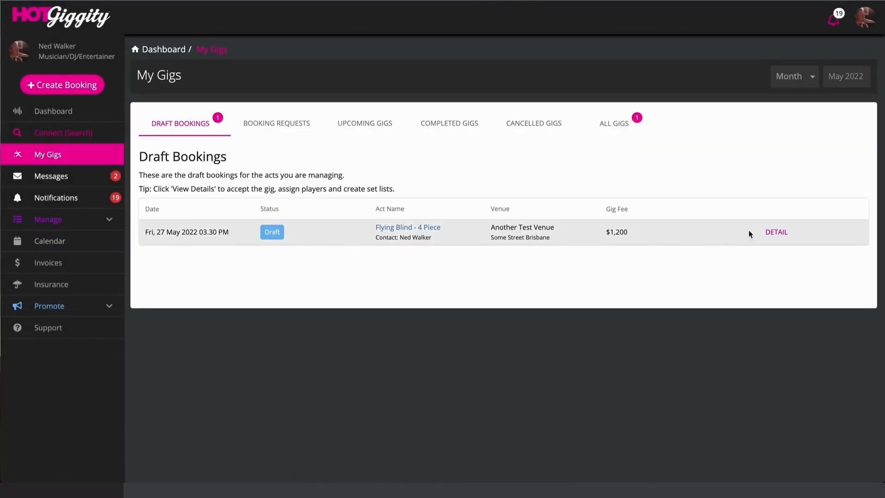
{"action": "left_click", "coordinate": [776, 232]}
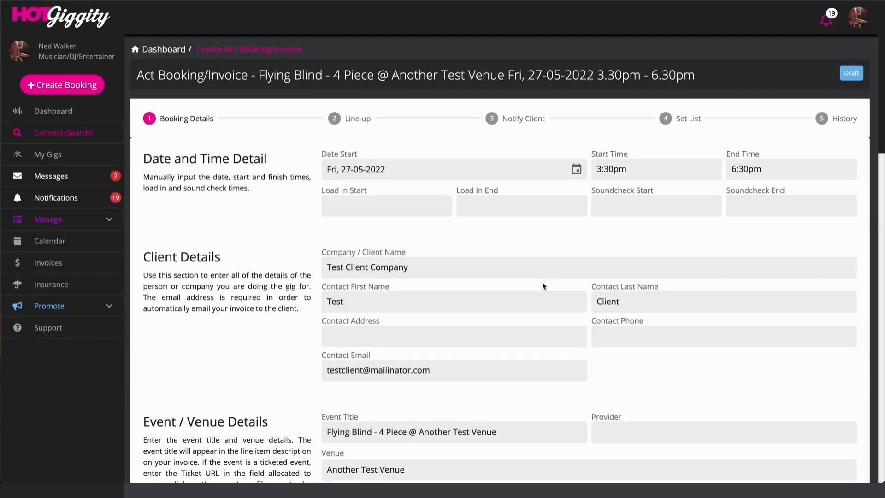
{"action": "scroll", "coordinate": [533, 276], "scroll_direction": "down", "scroll_amount": 10}
{"action": "scroll", "coordinate": [533, 277], "scroll_direction": "up", "scroll_amount": 3}
{"action": "scroll", "coordinate": [533, 276], "scroll_direction": "up", "scroll_amount": 8}
{"action": "left_click", "coordinate": [361, 127]}
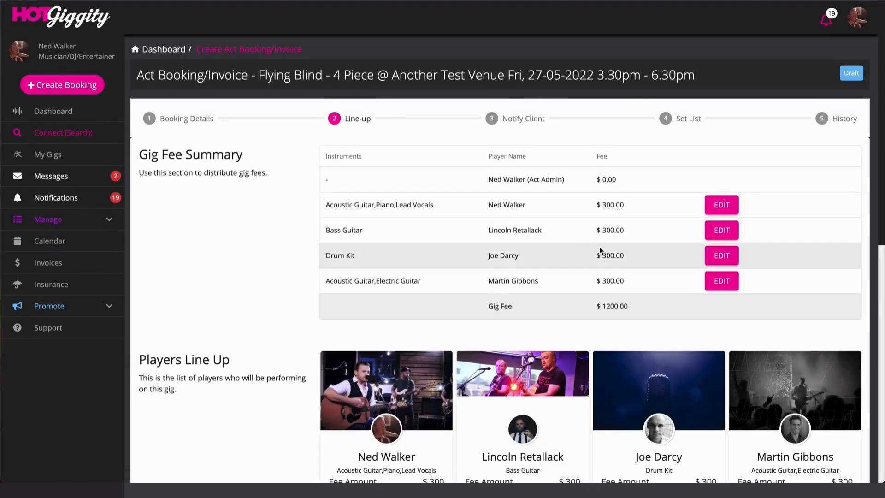
Switch the Drum Kit slot in the players line-up to the other available player and check the fee summary
{"action": "scroll", "coordinate": [596, 258], "scroll_direction": "down", "scroll_amount": 2}
{"action": "scroll", "coordinate": [638, 317], "scroll_direction": "down", "scroll_amount": 4}
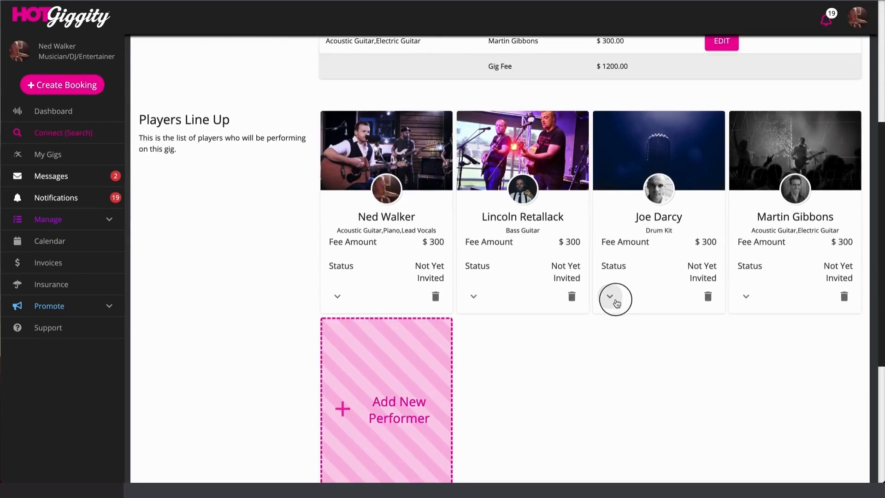
{"action": "left_click", "coordinate": [609, 296]}
{"action": "left_click", "coordinate": [711, 341]}
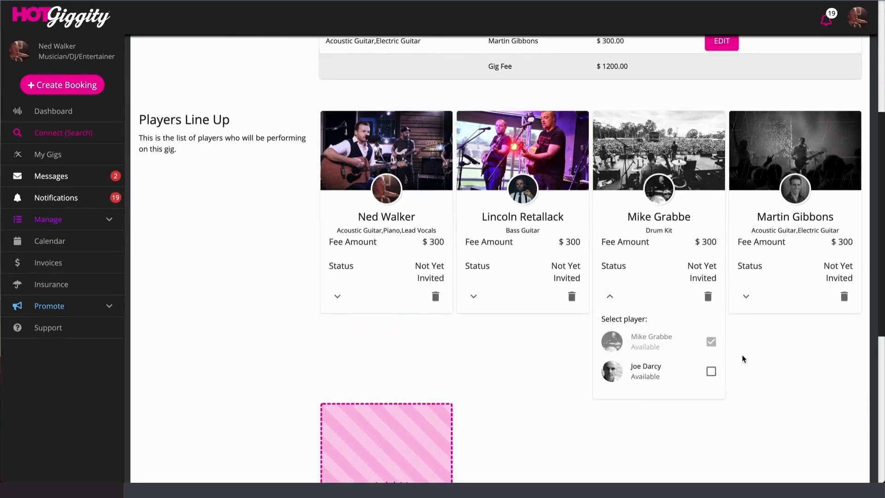
{"action": "left_click", "coordinate": [609, 296]}
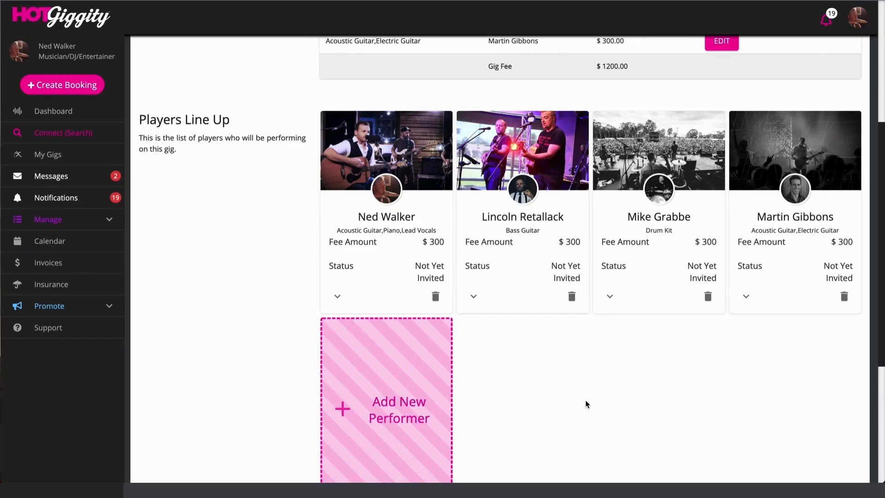
{"action": "scroll", "coordinate": [586, 454], "scroll_direction": "up", "scroll_amount": 5}
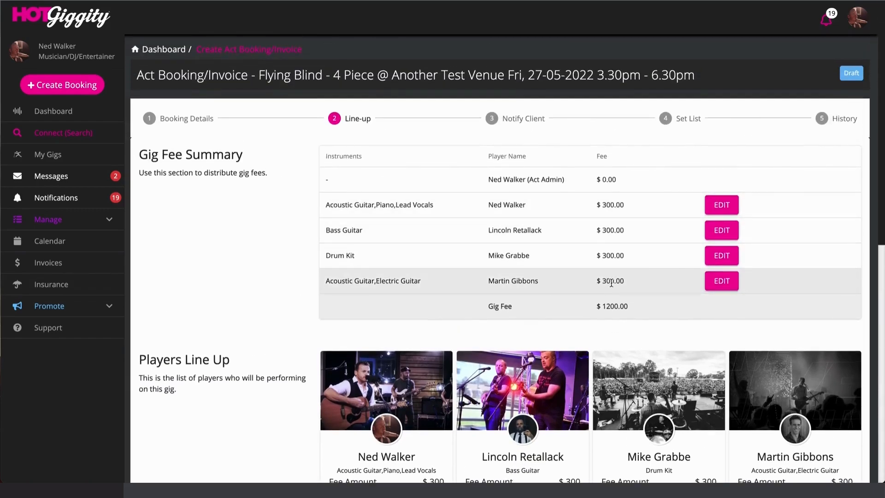
Save the line-up, invite the players and check each player's invitation status and the booking status
{"action": "scroll", "coordinate": [613, 283], "scroll_direction": "down", "scroll_amount": 8}
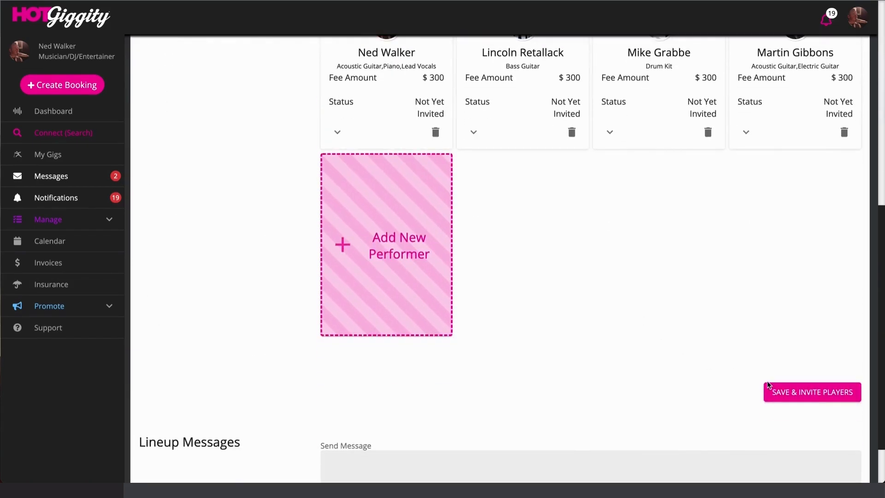
{"action": "left_click", "coordinate": [788, 392]}
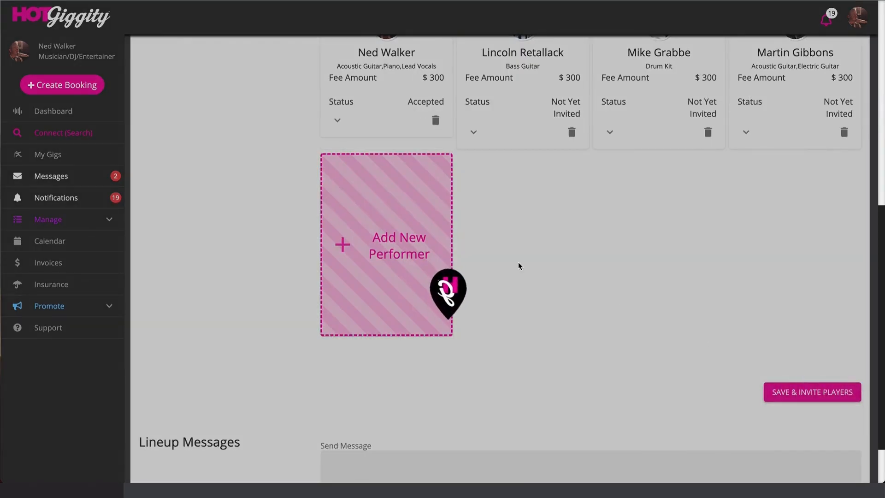
{"action": "scroll", "coordinate": [520, 266], "scroll_direction": "up", "scroll_amount": 5}
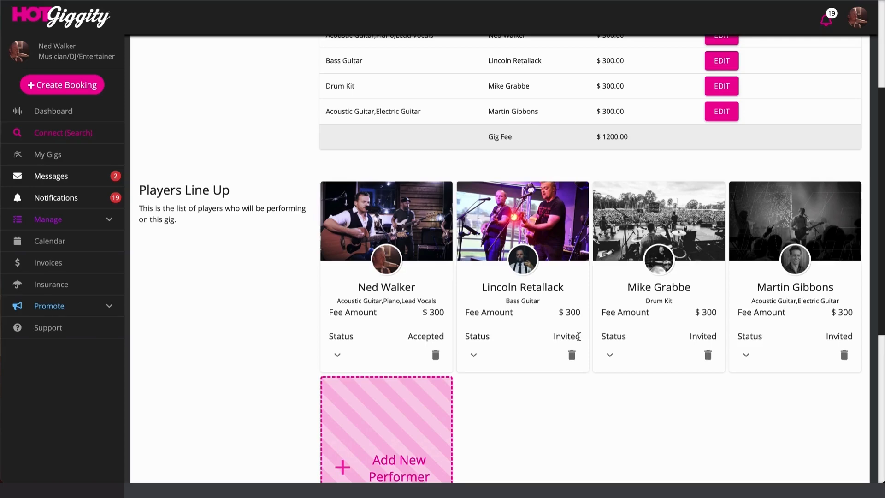
{"action": "left_click_drag", "start_coordinate": [552, 336], "coordinate": [586, 338]}
{"action": "scroll", "coordinate": [645, 117], "scroll_direction": "up", "scroll_amount": 4}
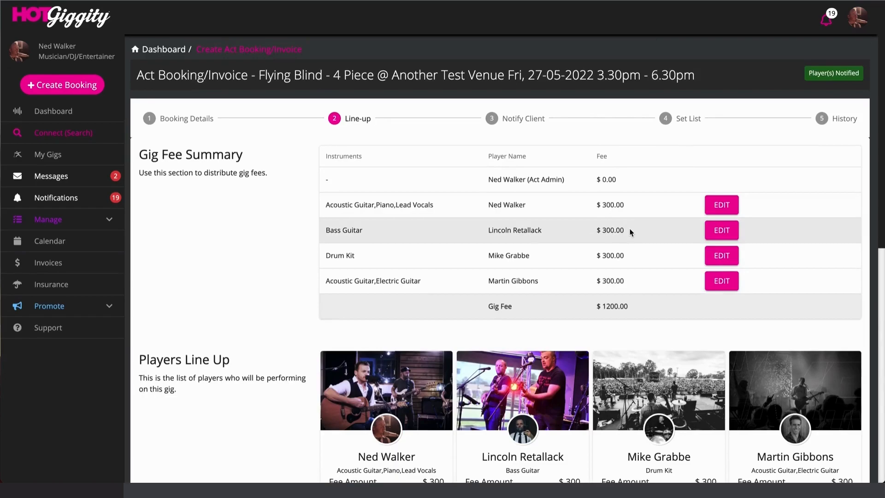
Send the line-up the message "Hey guys be sure to to check the set lists!"
{"action": "scroll", "coordinate": [631, 232], "scroll_direction": "down", "scroll_amount": 10}
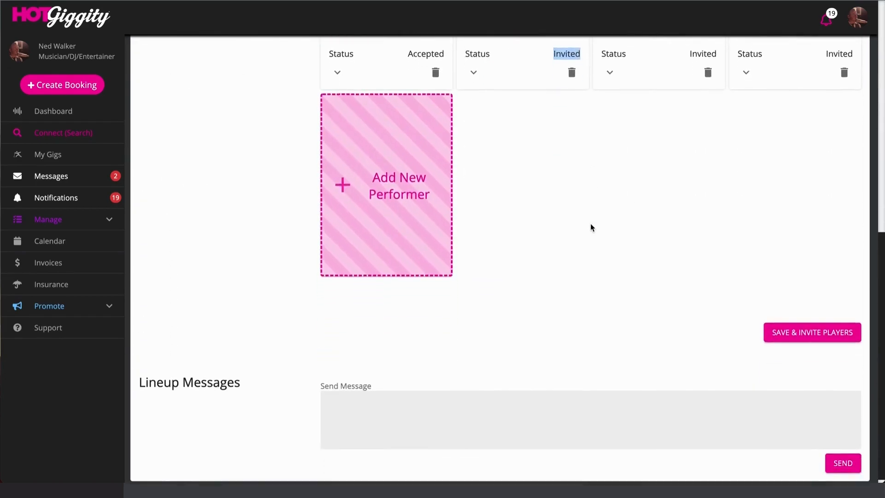
{"action": "left_click", "coordinate": [438, 406]}
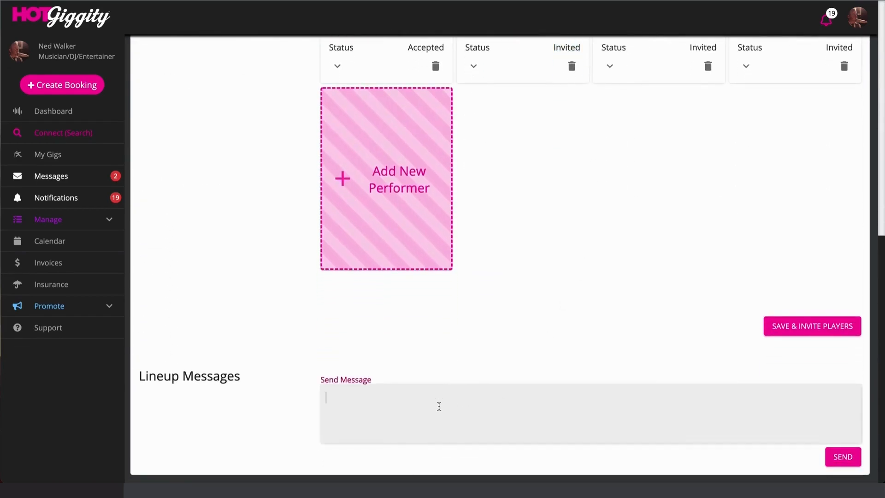
{"action": "type", "text": "Hey guys be sure to to check the set lists!"}
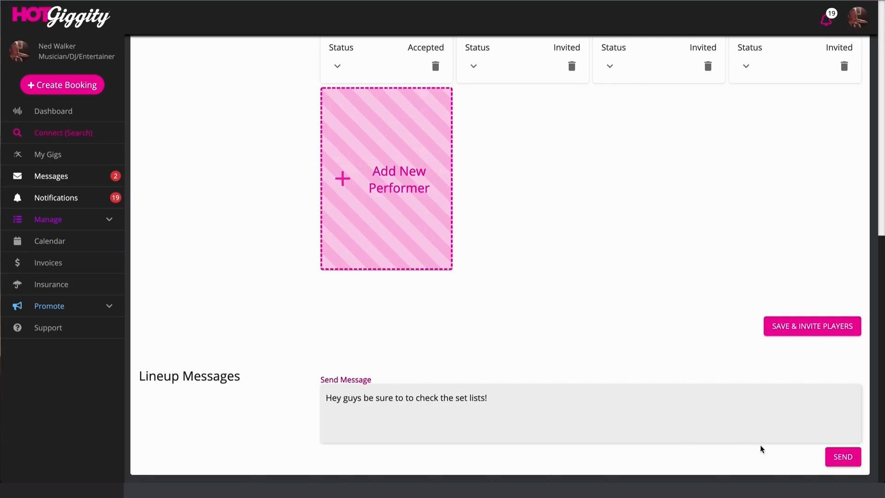
{"action": "left_click", "coordinate": [843, 456]}
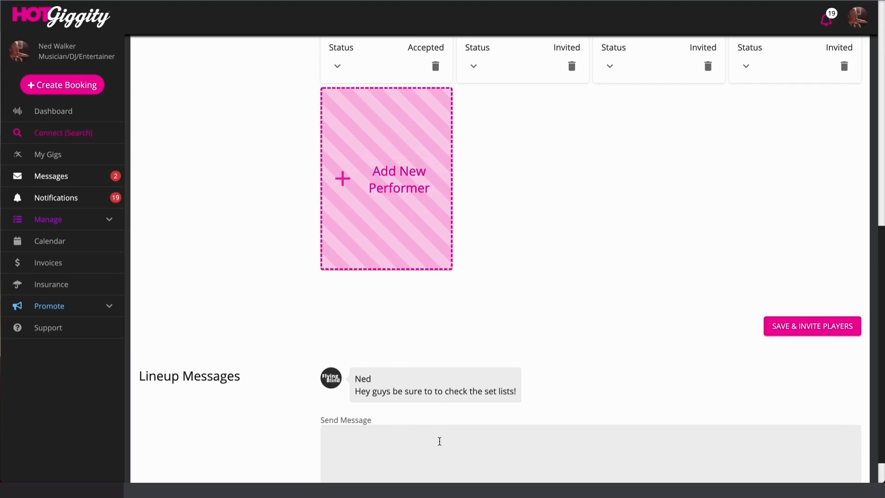
Check the booking's title, then reopen the Flying Blind - 4 Piece booking of 27 May from the booking requests in My Gigs
{"action": "scroll", "coordinate": [482, 276], "scroll_direction": "up", "scroll_amount": 10}
{"action": "left_click_drag", "start_coordinate": [259, 75], "coordinate": [721, 83]}
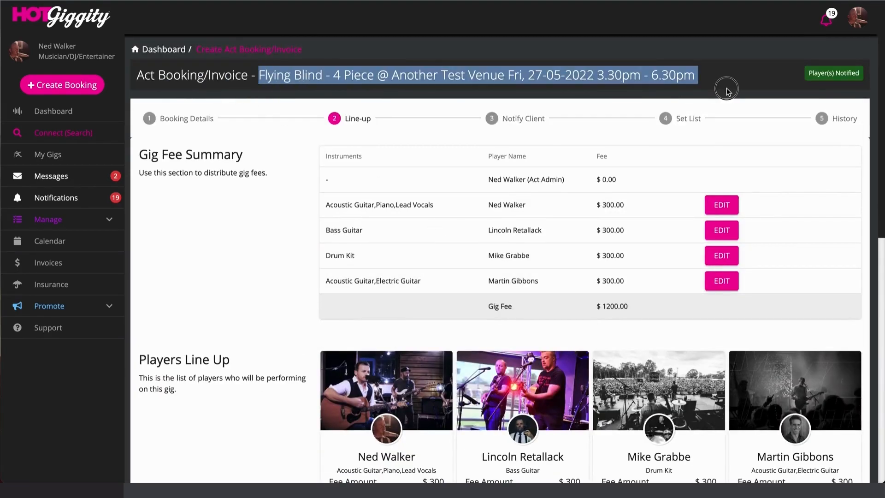
{"action": "left_click", "coordinate": [226, 294]}
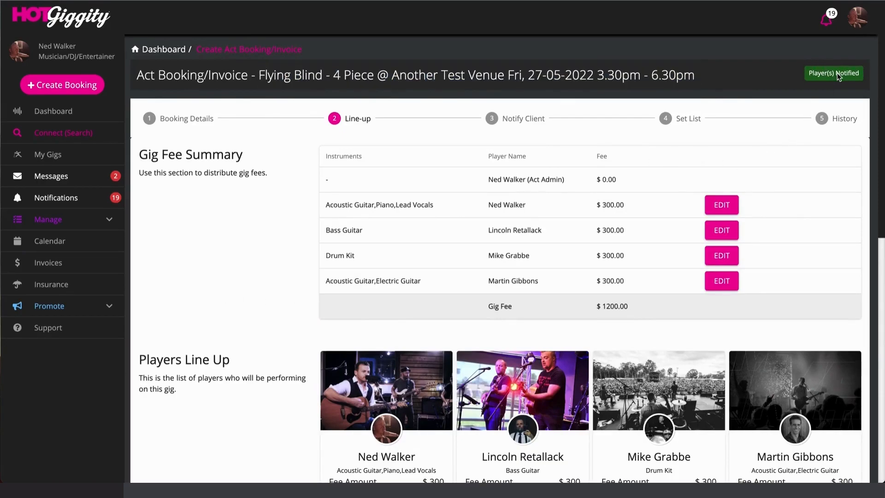
{"action": "left_click", "coordinate": [54, 154]}
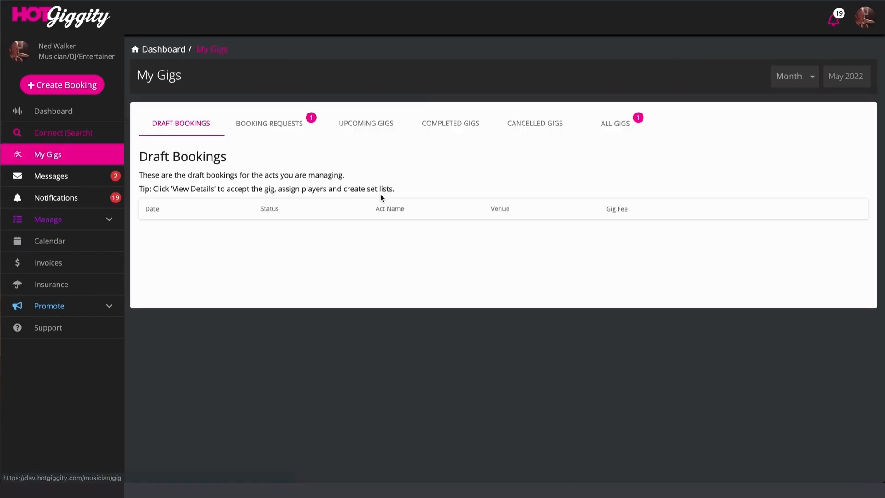
{"action": "left_click", "coordinate": [270, 125]}
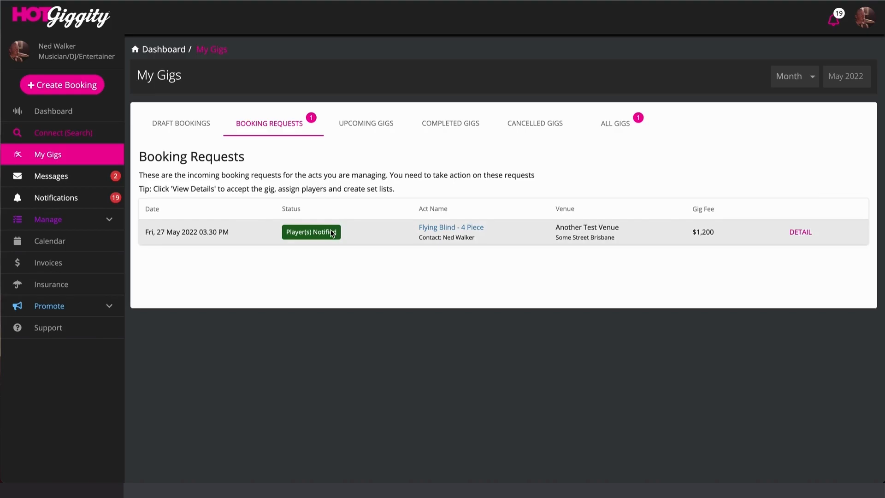
{"action": "left_click", "coordinate": [800, 231]}
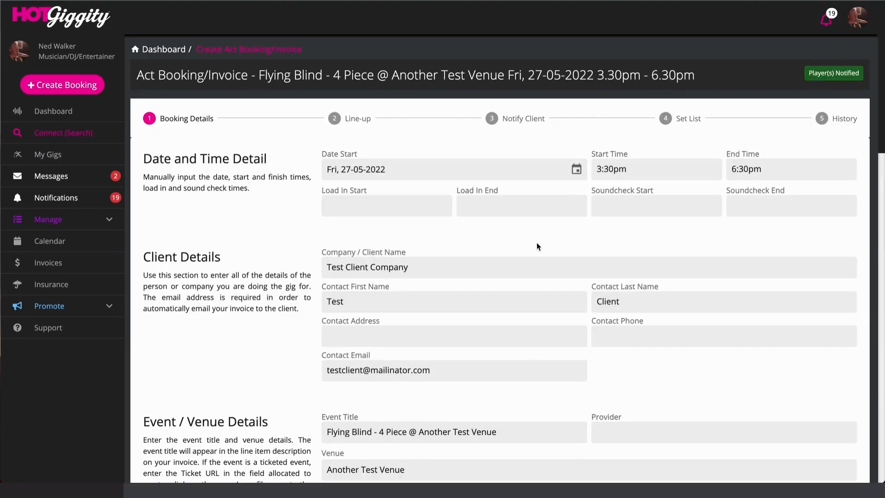
Go to the client notification, check the recipient and begin the message with "Hey," and "Thanks for this gig." on separate lines
{"action": "left_click", "coordinate": [526, 121]}
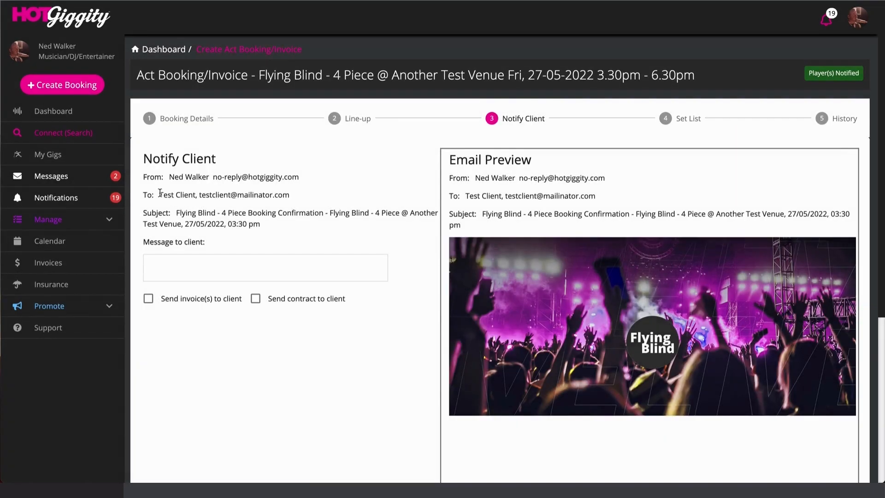
{"action": "left_click_drag", "start_coordinate": [160, 192], "coordinate": [290, 194]}
{"action": "left_click", "coordinate": [256, 195]}
{"action": "left_click_drag", "start_coordinate": [159, 194], "coordinate": [282, 194]}
{"action": "left_click", "coordinate": [213, 270]}
{"action": "type", "text": "Hey,"}
{"action": "key", "text": "Return"}
{"action": "type", "text": "Thanks for this gig."}
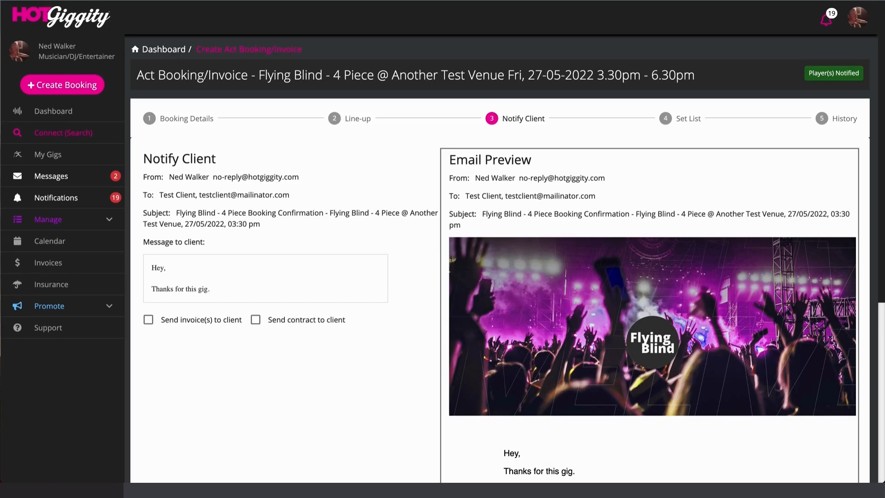
{"action": "scroll", "coordinate": [580, 330], "scroll_direction": "down", "scroll_amount": 3}
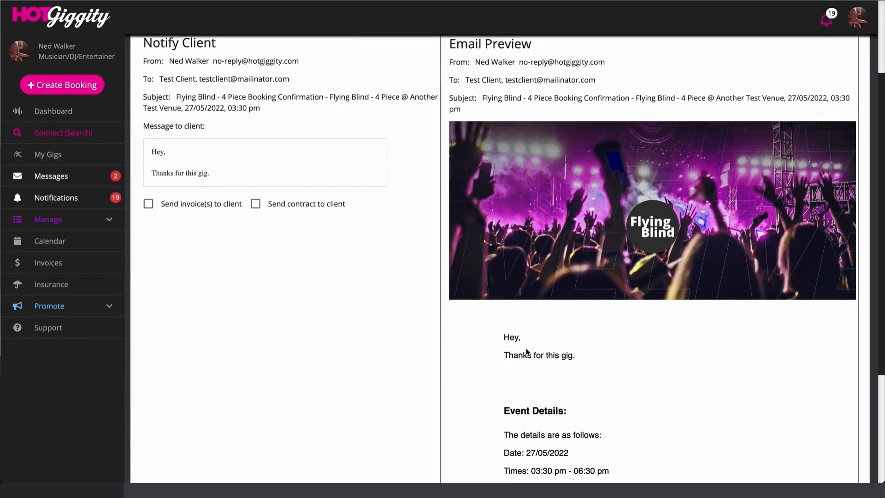
{"action": "scroll", "coordinate": [470, 173], "scroll_direction": "up", "scroll_amount": 1}
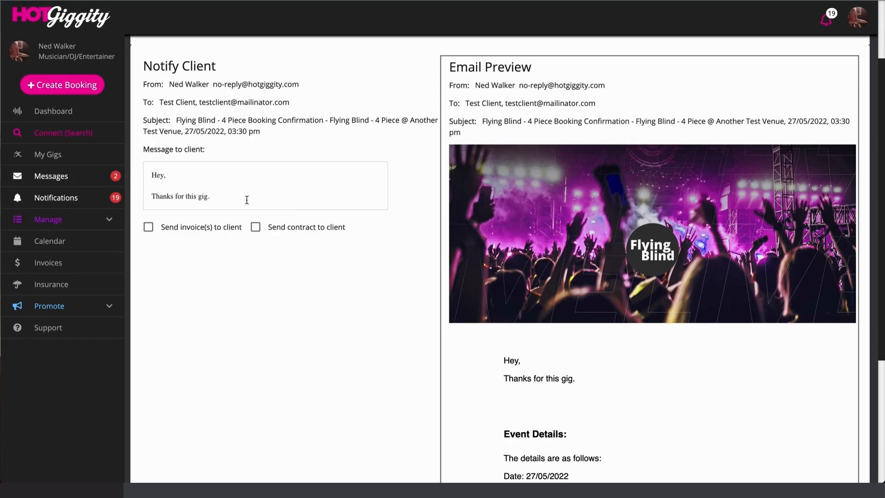
Add the line "Invoice and contract attached." to the client message
{"action": "key", "text": "Return"}
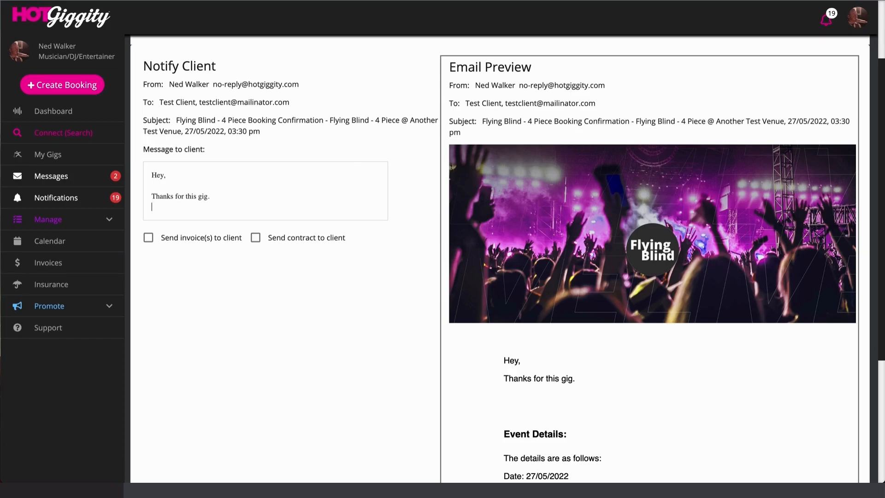
{"action": "type", "text": "Inhvoices"}
{"action": "key", "text": "BackSpace"}
{"action": "key", "text": "BackSpace"}
{"action": "key", "text": "BackSpace"}
{"action": "key", "text": "BackSpace"}
{"action": "key", "text": "BackSpace"}
{"action": "key", "text": "BackSpace"}
{"action": "key", "text": "BackSpace"}
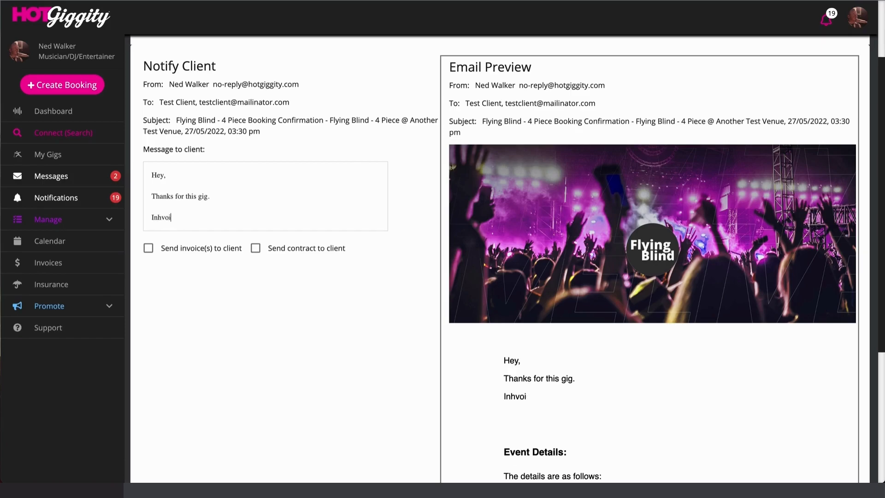
{"action": "type", "text": "voice and contract attached."}
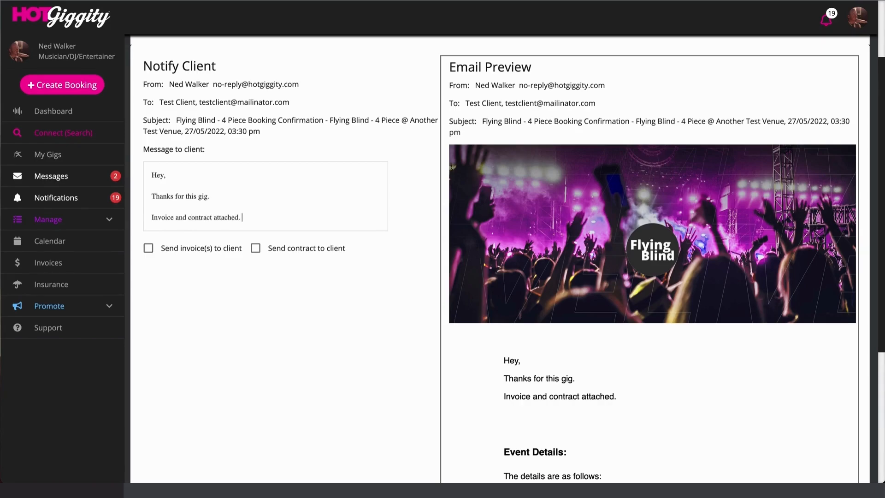
Finish the client message with "Looking forward to it!", "Cheers," and the sender's first name, and review the event details in the preview
{"action": "key", "text": "Return"}
{"action": "type", "text": "Lookin"}
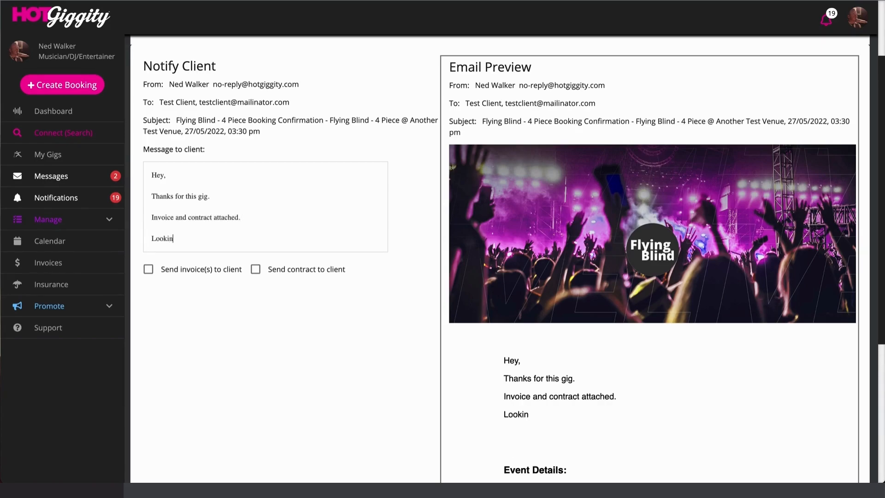
{"action": "type", "text": "g forward to it!"}
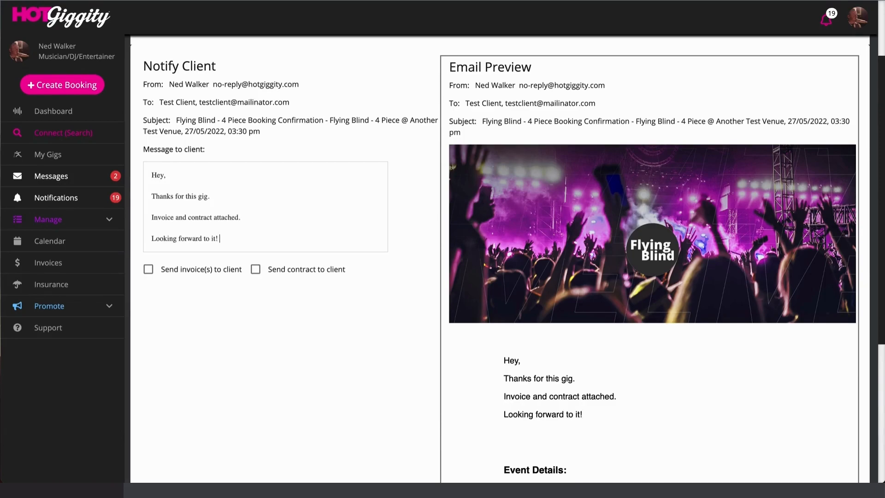
{"action": "key", "text": "Return"}
{"action": "type", "text": "Cheers,"}
{"action": "key", "text": "Return"}
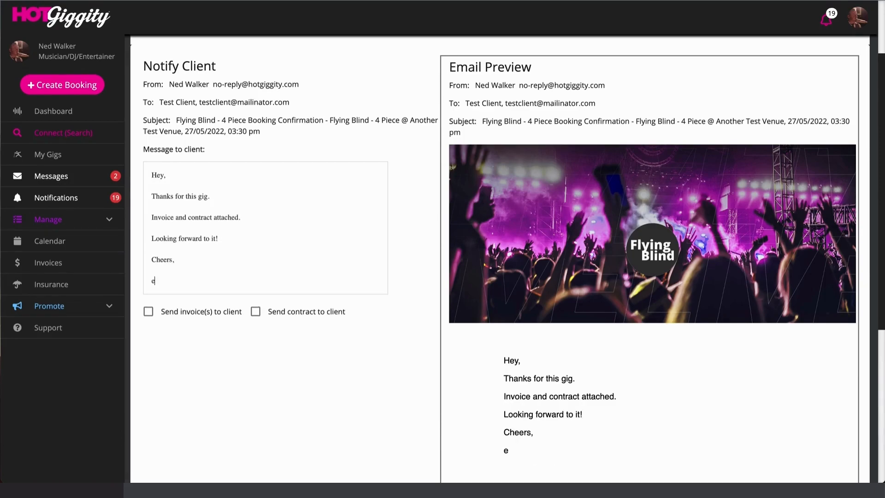
{"action": "type", "text": "Ned."}
{"action": "scroll", "coordinate": [581, 328], "scroll_direction": "down", "scroll_amount": 3}
{"action": "left_click_drag", "start_coordinate": [503, 348], "coordinate": [618, 389]}
{"action": "scroll", "coordinate": [635, 359], "scroll_direction": "down", "scroll_amount": 1}
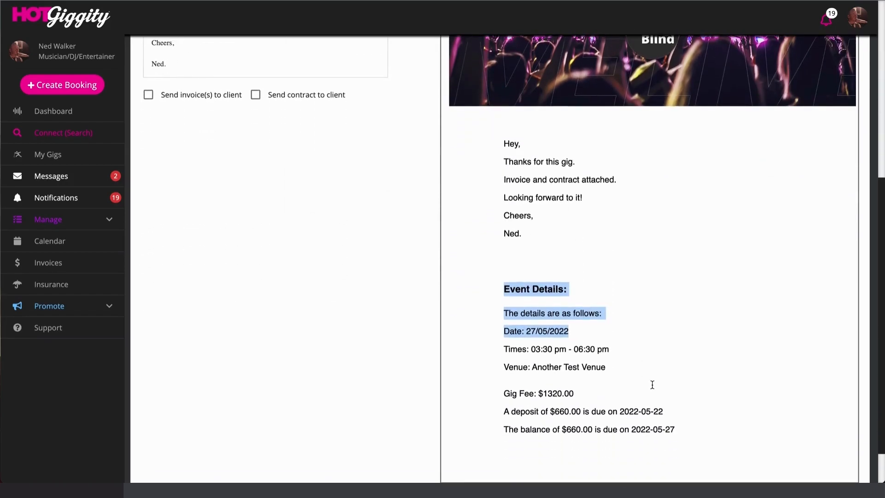
Include both the invoice(s) and the contract in the email to the client
{"action": "scroll", "coordinate": [650, 383], "scroll_direction": "up", "scroll_amount": 6}
{"action": "left_click", "coordinate": [148, 403]}
{"action": "scroll", "coordinate": [303, 307], "scroll_direction": "down", "scroll_amount": 1}
{"action": "left_click", "coordinate": [256, 404]}
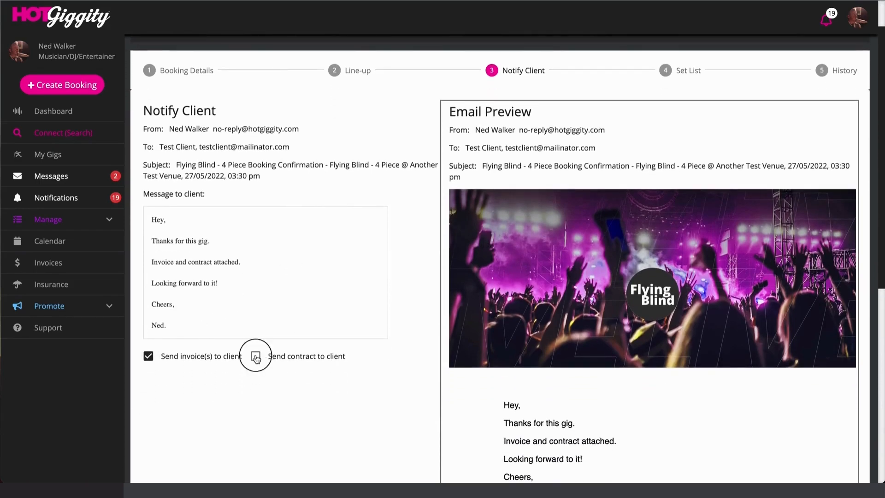
Preview the attached deposit invoice, balance invoice and client contract from the email preview
{"action": "scroll", "coordinate": [580, 311], "scroll_direction": "down", "scroll_amount": 8}
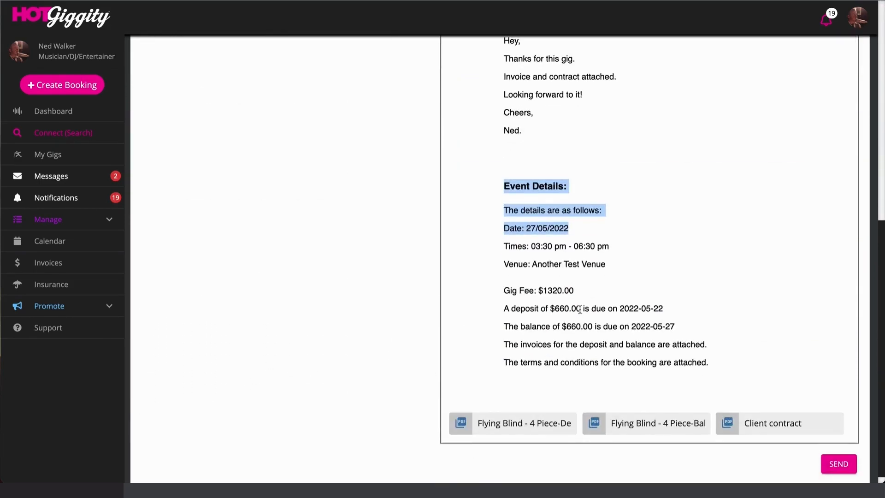
{"action": "left_click", "coordinate": [459, 424]}
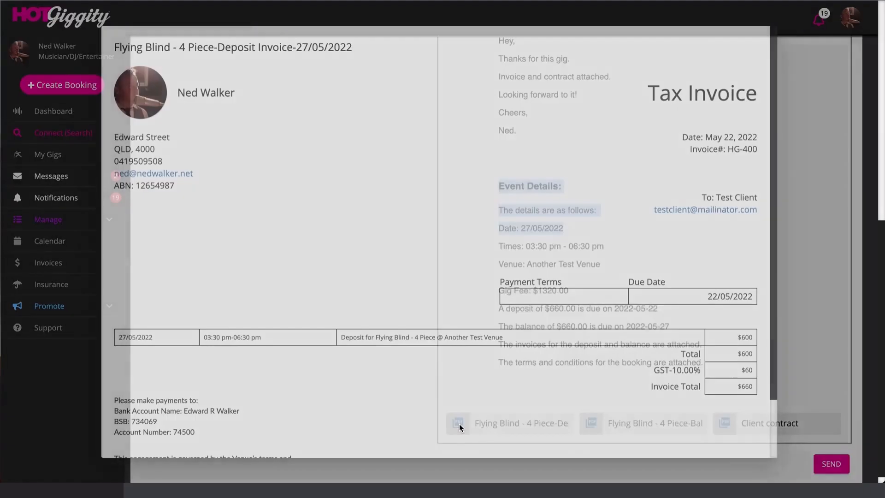
{"action": "left_click_drag", "start_coordinate": [340, 336], "coordinate": [412, 335]}
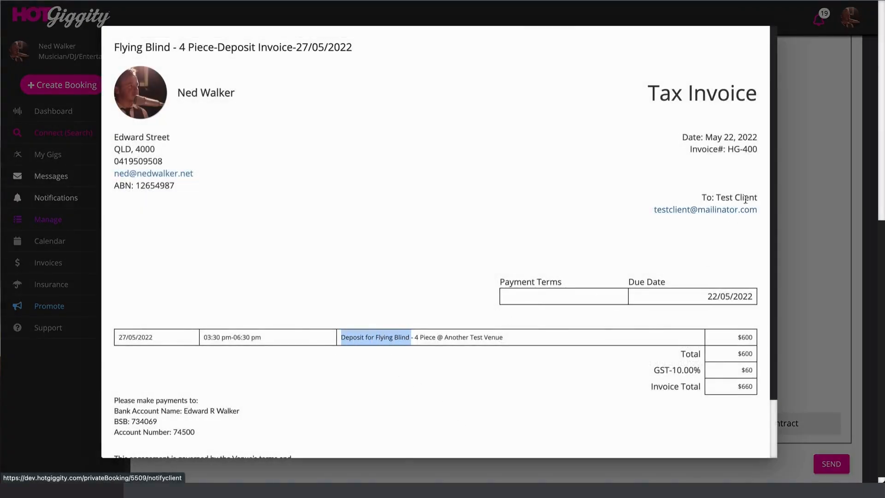
{"action": "left_click", "coordinate": [800, 177]}
{"action": "left_click", "coordinate": [600, 424]}
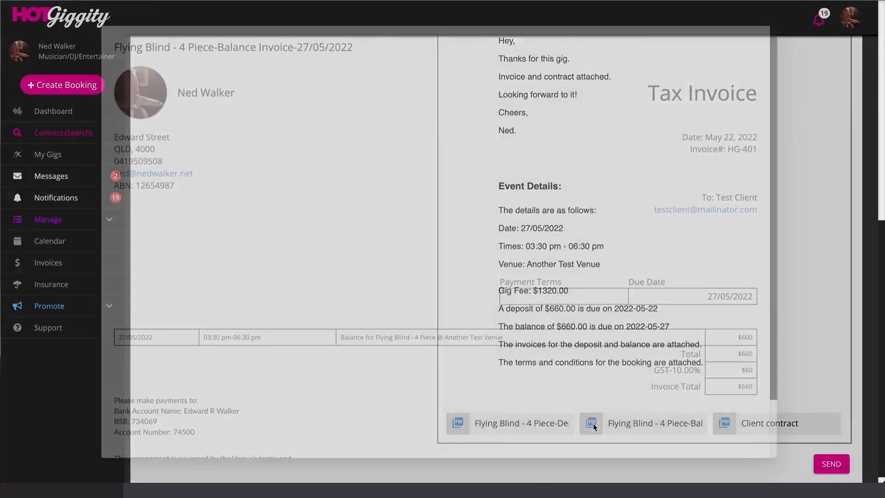
{"action": "left_click_drag", "start_coordinate": [360, 337], "coordinate": [439, 339]}
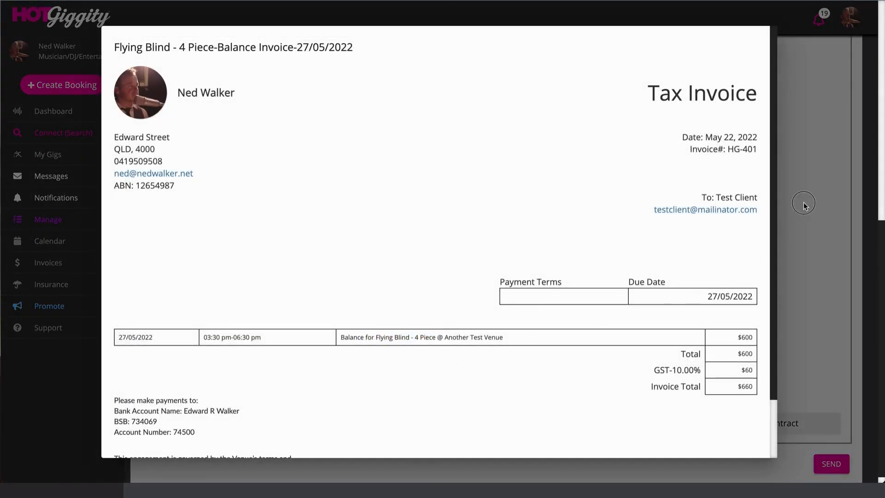
{"action": "left_click", "coordinate": [803, 203]}
{"action": "left_click", "coordinate": [726, 424]}
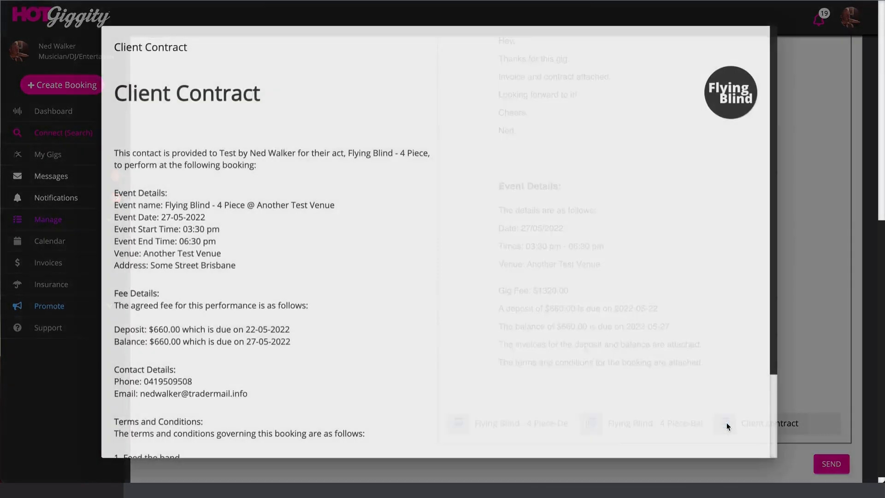
Review the event details and the terms and conditions in the client contract preview, and close it
{"action": "scroll", "coordinate": [350, 316], "scroll_direction": "down", "scroll_amount": 3}
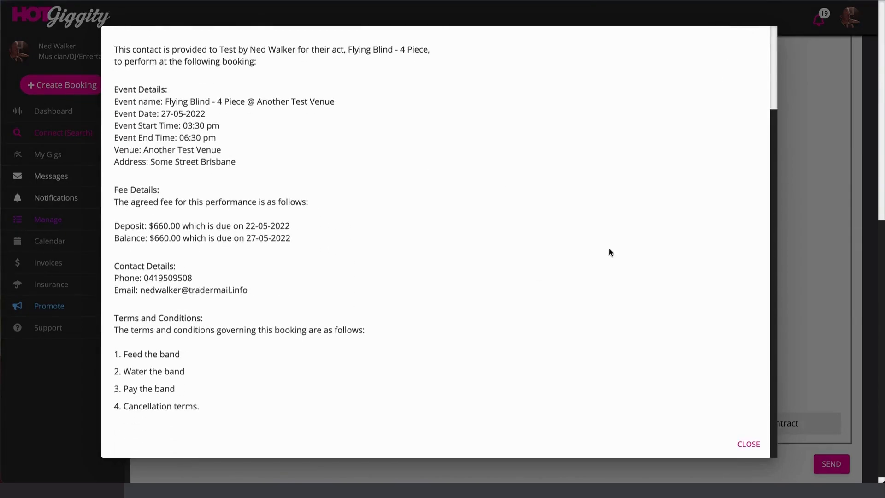
{"action": "left_click_drag", "start_coordinate": [140, 96], "coordinate": [243, 166]}
{"action": "scroll", "coordinate": [258, 161], "scroll_direction": "up", "scroll_amount": 3}
{"action": "scroll", "coordinate": [263, 241], "scroll_direction": "down", "scroll_amount": 3}
{"action": "left_click_drag", "start_coordinate": [113, 351], "coordinate": [213, 411]}
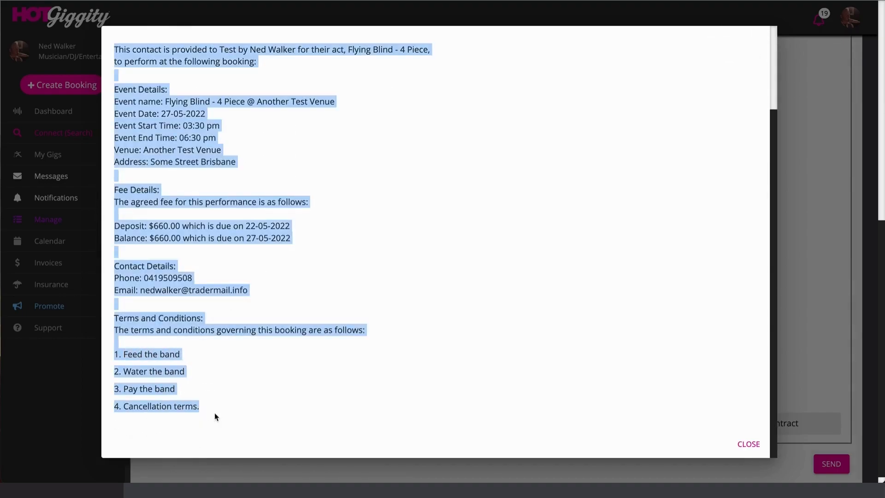
{"action": "left_click", "coordinate": [823, 231]}
Check the email preview and send the booking confirmation with its invoices and contract to the client
{"action": "scroll", "coordinate": [759, 280], "scroll_direction": "up", "scroll_amount": 9}
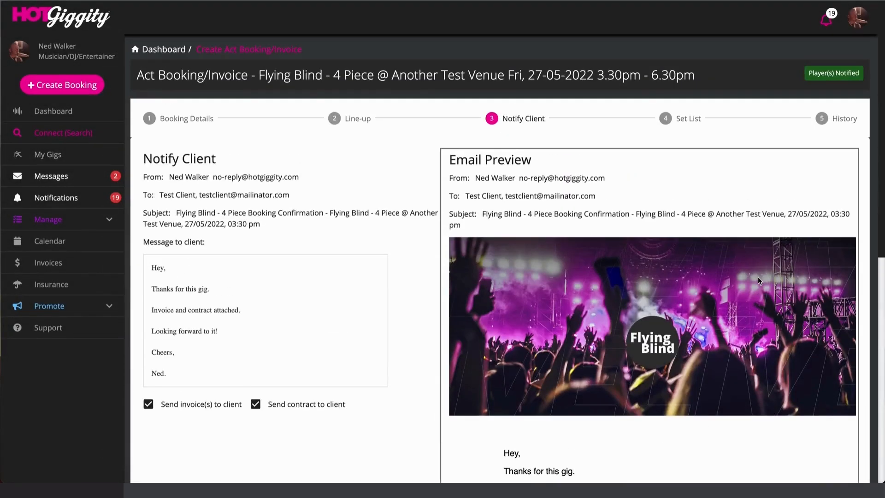
{"action": "scroll", "coordinate": [757, 280], "scroll_direction": "down", "scroll_amount": 9}
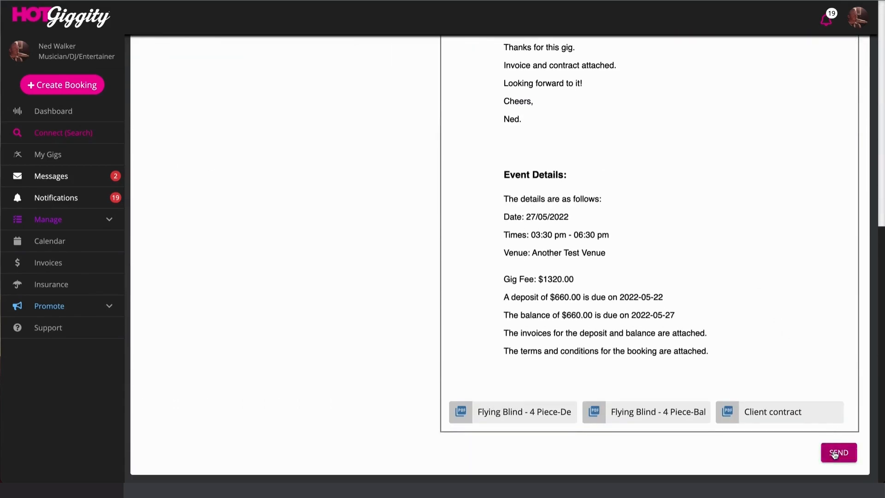
{"action": "left_click", "coordinate": [835, 452]}
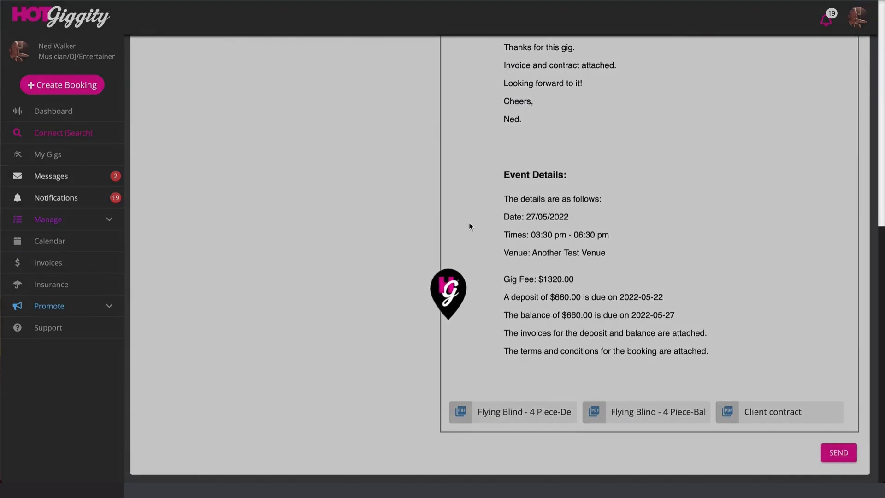
{"action": "scroll", "coordinate": [469, 224], "scroll_direction": "up", "scroll_amount": 4}
{"action": "scroll", "coordinate": [469, 225], "scroll_direction": "up", "scroll_amount": 5}
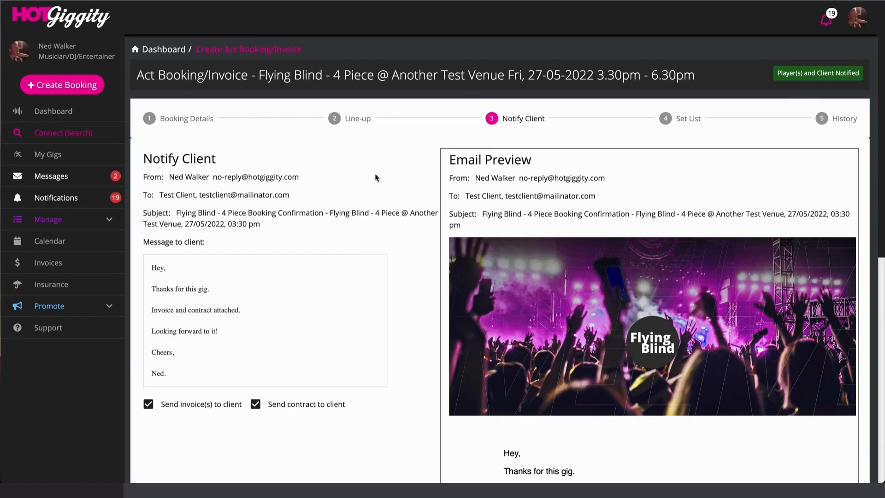
Find the Flying Blind - 4 Piece gig on 27 May 2022 among the upcoming gigs and open its details
{"action": "left_click", "coordinate": [47, 154]}
{"action": "left_click", "coordinate": [346, 123]}
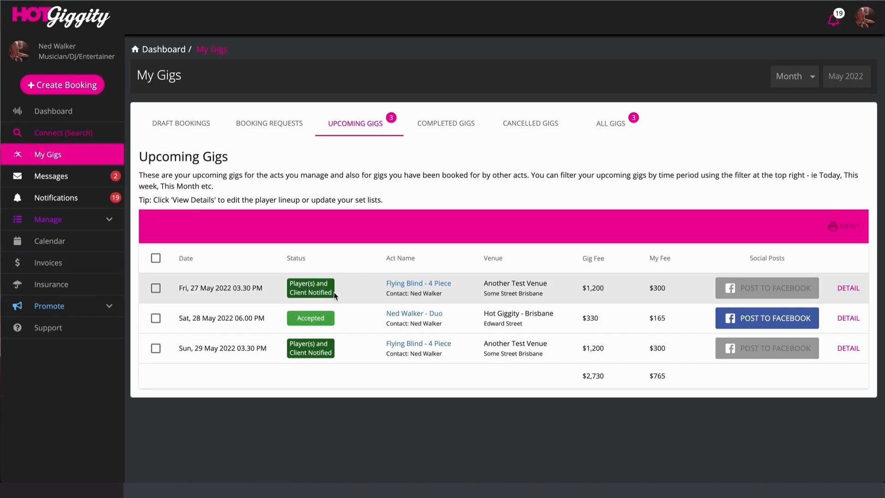
{"action": "left_click", "coordinate": [847, 288]}
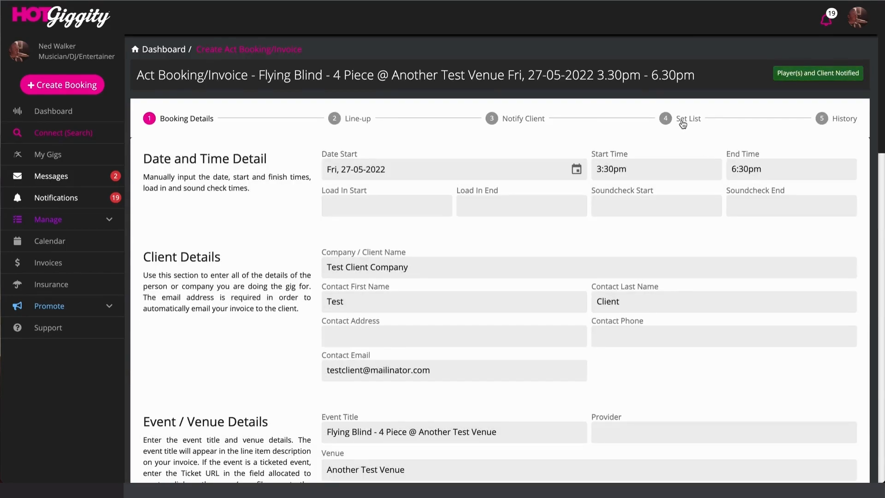
Copy the set lists from the act profile into this booking's set list section
{"action": "left_click", "coordinate": [682, 120]}
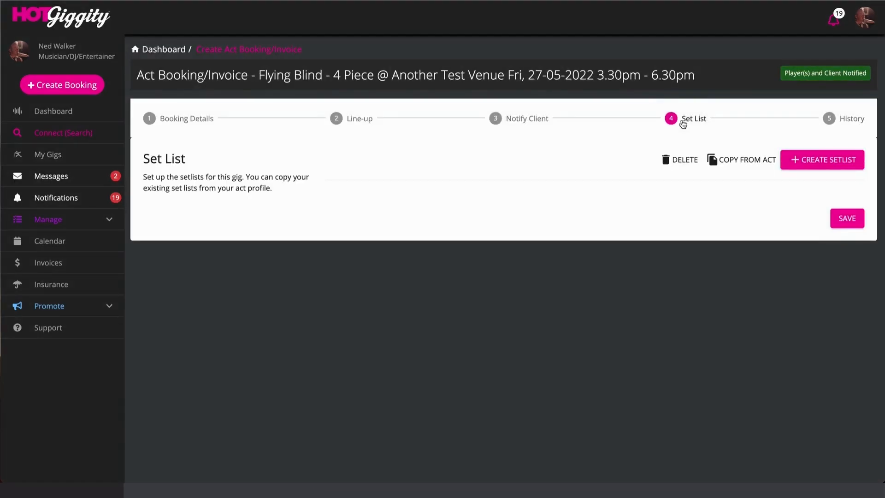
{"action": "left_click", "coordinate": [744, 162]}
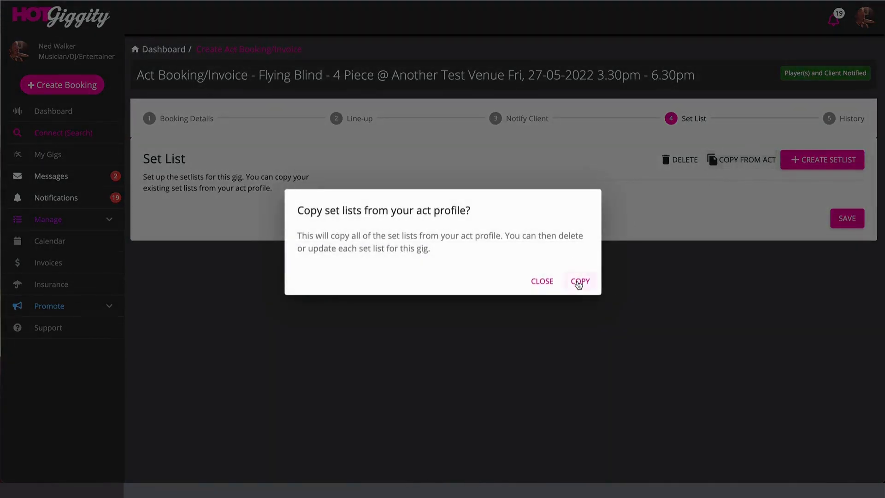
{"action": "left_click", "coordinate": [579, 281]}
{"action": "scroll", "coordinate": [522, 339], "scroll_direction": "down", "scroll_amount": 1}
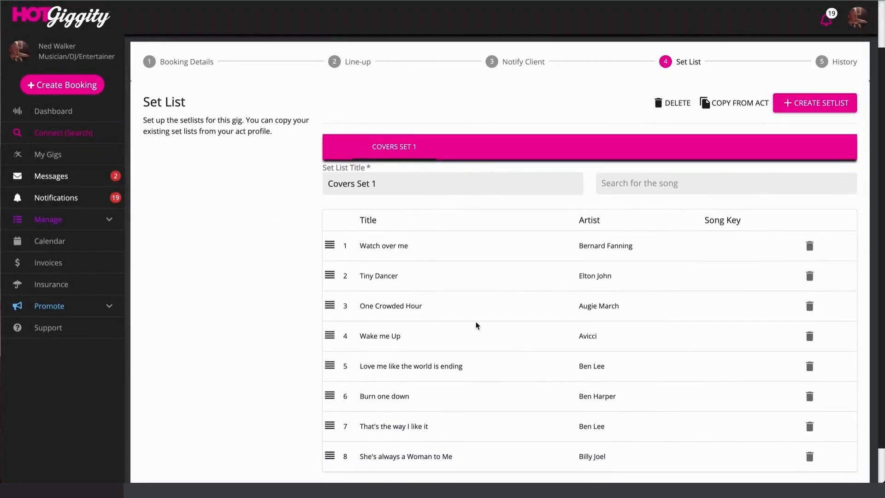
{"action": "scroll", "coordinate": [454, 235], "scroll_direction": "down", "scroll_amount": 1}
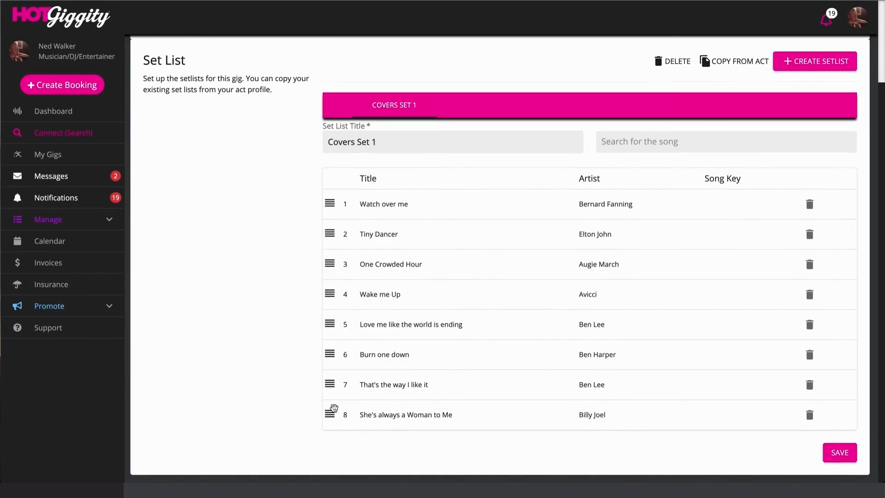
Reorder Covers Set 1, moving "That's the way I like it" to first and "Wake me Up" to third
{"action": "left_click_drag", "start_coordinate": [330, 386], "coordinate": [328, 194]}
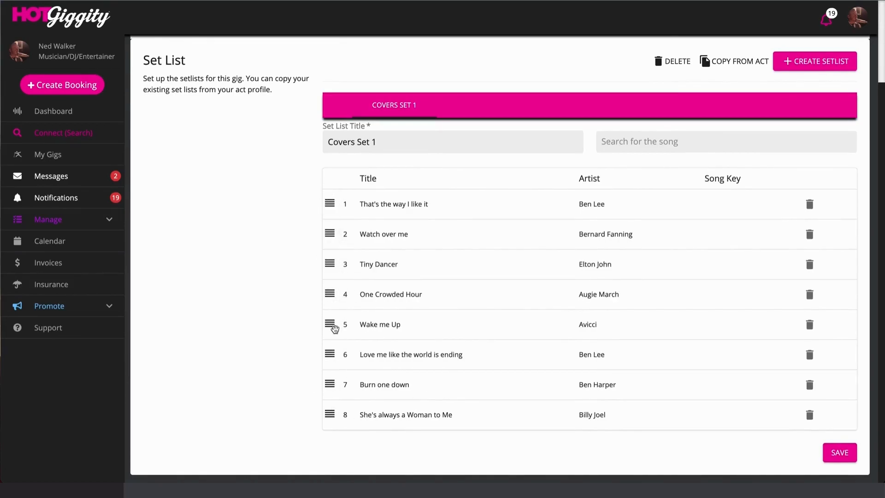
{"action": "left_click_drag", "start_coordinate": [329, 323], "coordinate": [334, 259]}
{"action": "scroll", "coordinate": [585, 209], "scroll_direction": "up", "scroll_amount": 3}
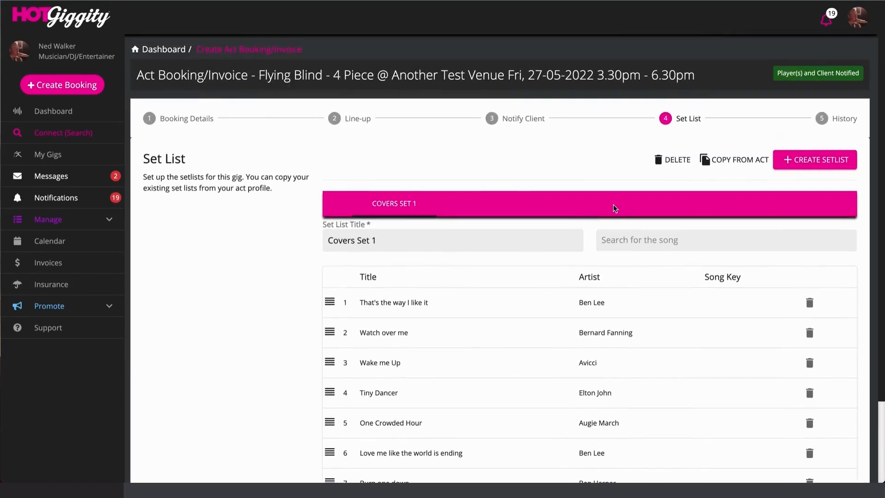
Create a second set list for the gig and title it "Dinner Set"
{"action": "left_click", "coordinate": [804, 166]}
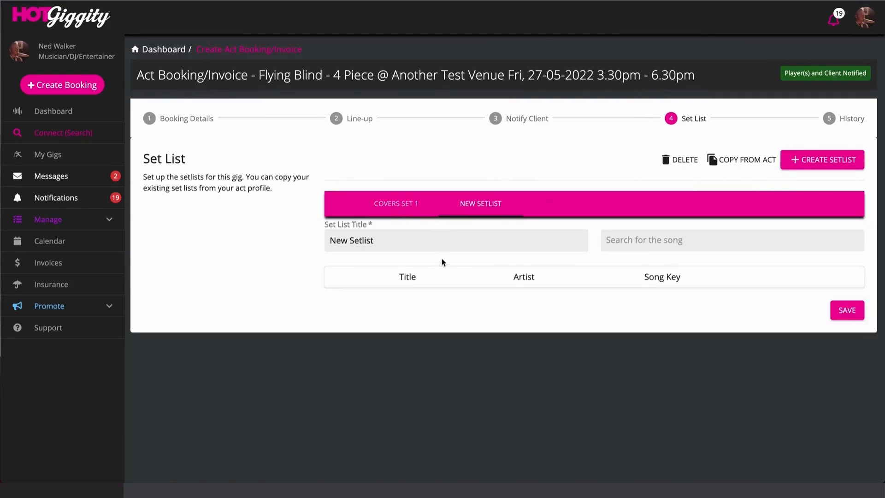
{"action": "double_click", "coordinate": [390, 237]}
{"action": "key", "text": "ctrl+a"}
{"action": "type", "text": "S"}
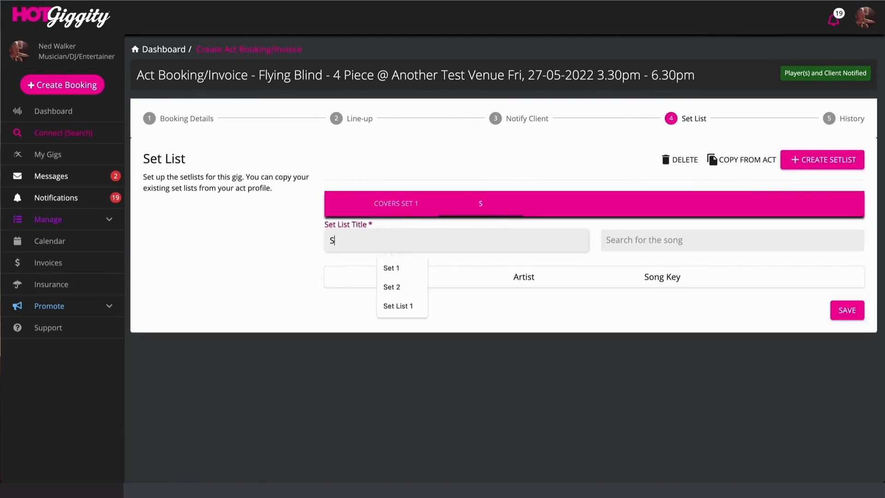
{"action": "type", "text": "Set 2"}
{"action": "key", "text": "BackSpace"}
{"action": "key", "text": "BackSpace"}
{"action": "key", "text": "BackSpace"}
{"action": "key", "text": "BackSpace"}
{"action": "key", "text": "BackSpace"}
{"action": "key", "text": "BackSpace"}
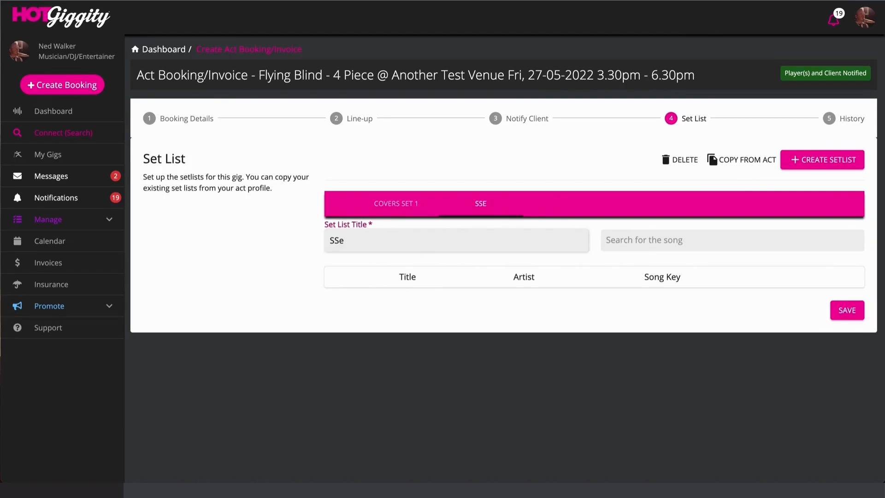
{"action": "type", "text": "Dinner Set"}
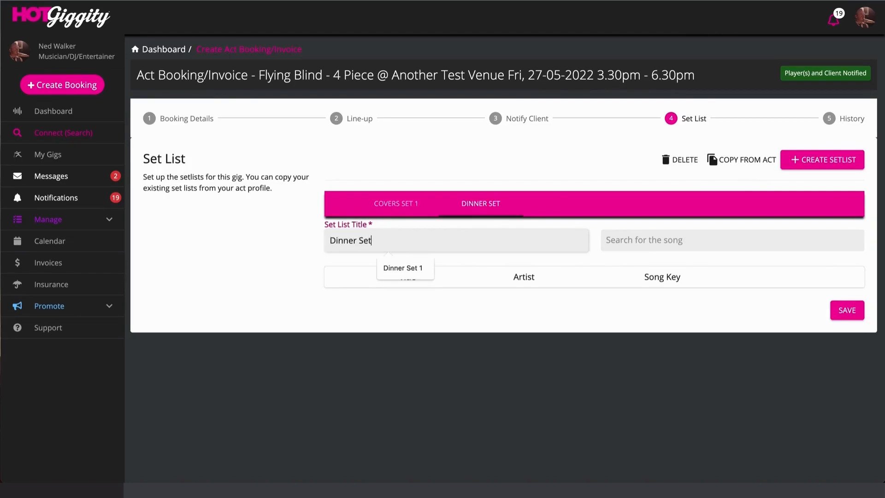
Search for "Your", add "Your Song" by Elton John to the Dinner Set, and save the set lists
{"action": "left_click", "coordinate": [634, 235]}
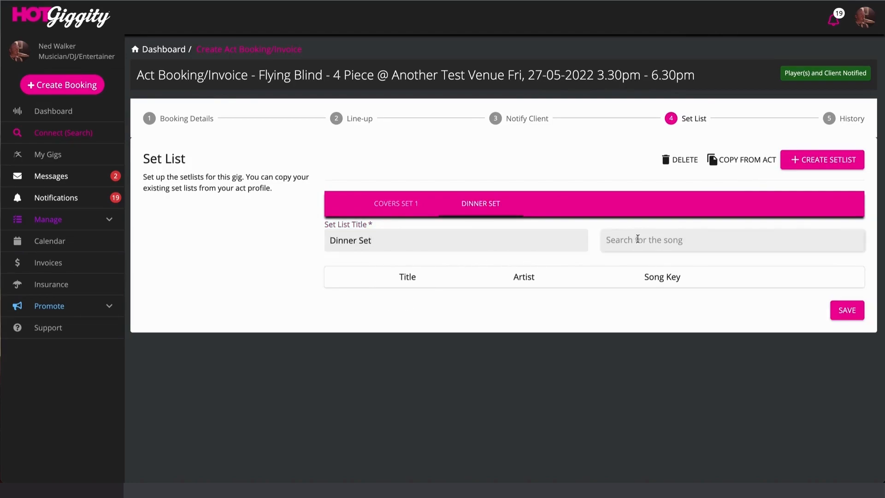
{"action": "type", "text": "Your"}
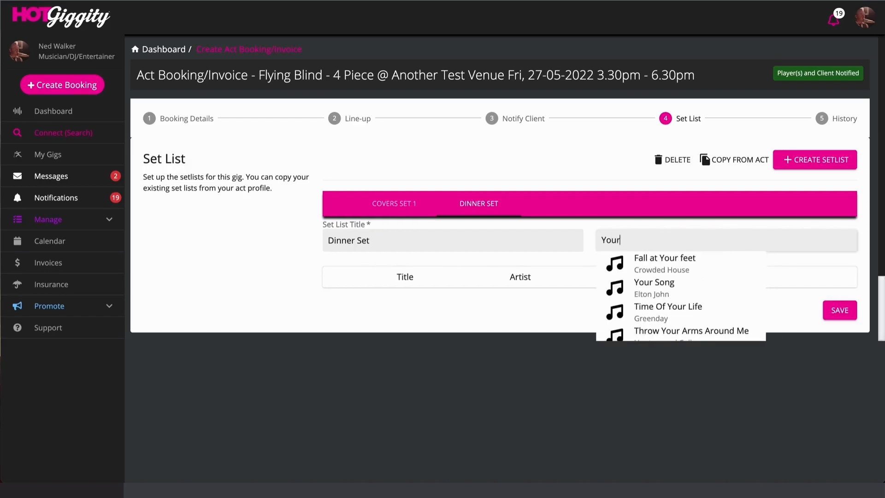
{"action": "left_click", "coordinate": [645, 286]}
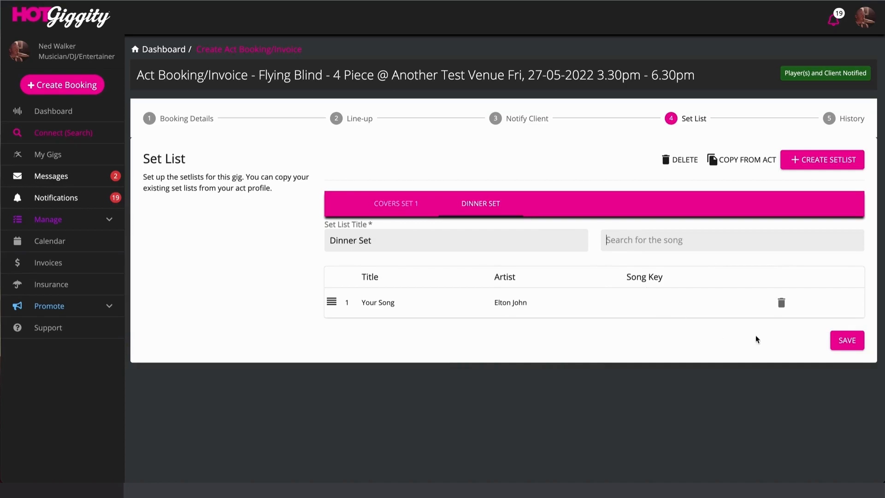
{"action": "left_click", "coordinate": [835, 342]}
Check the May 2022 calendar for the Flying Blind - 4 Piece booking on the 27th
{"action": "left_click", "coordinate": [102, 244]}
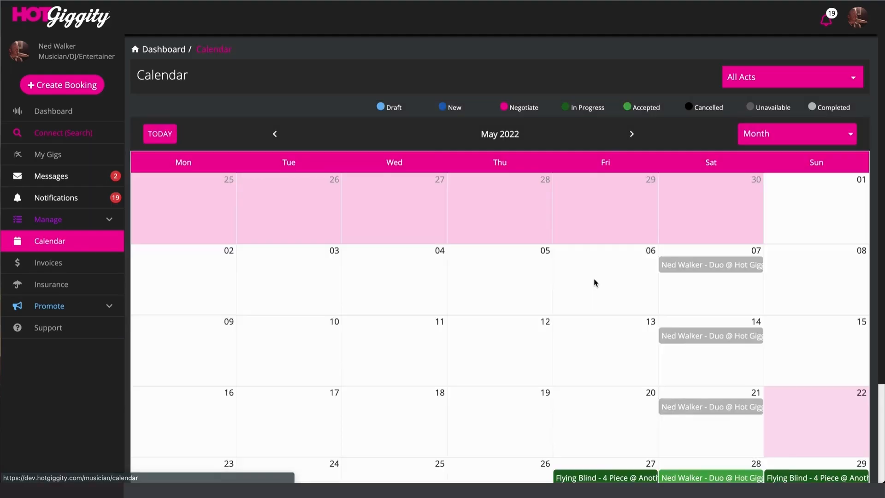
{"action": "scroll", "coordinate": [594, 278], "scroll_direction": "down", "scroll_amount": 3}
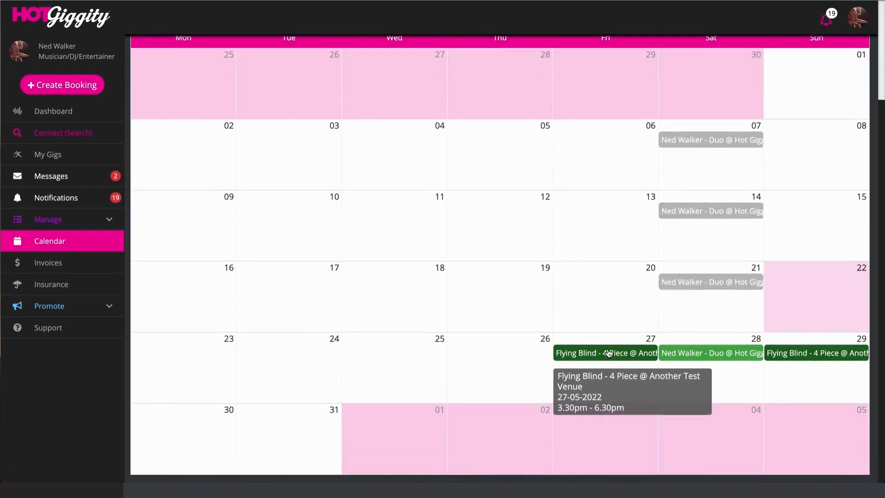
{"action": "scroll", "coordinate": [603, 270], "scroll_direction": "up", "scroll_amount": 3}
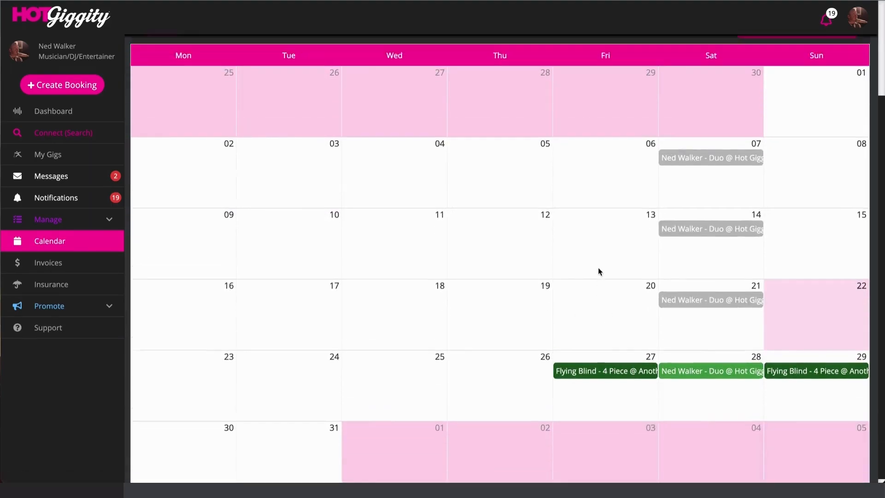
{"action": "scroll", "coordinate": [587, 239], "scroll_direction": "down", "scroll_amount": 1}
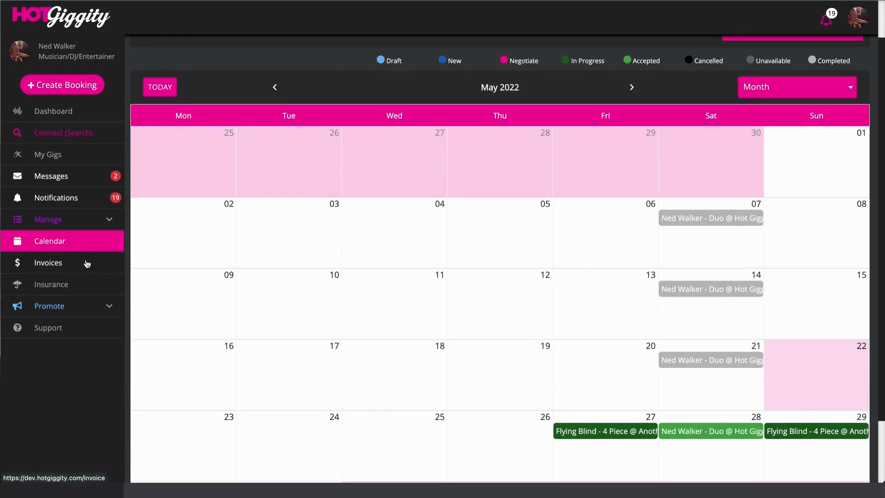
Look through the outgoing invoices and check the due dates of the booking's deposit and balance invoices
{"action": "left_click", "coordinate": [60, 263]}
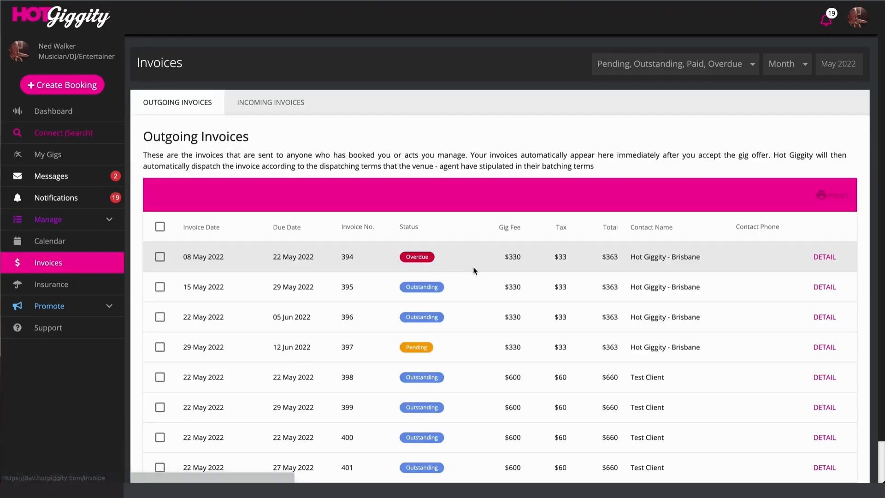
{"action": "scroll", "coordinate": [480, 267], "scroll_direction": "down", "scroll_amount": 1}
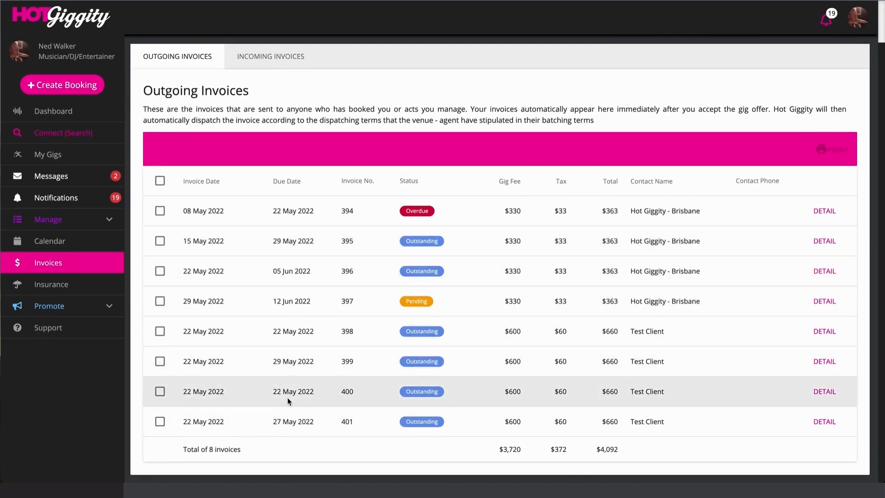
{"action": "left_click_drag", "start_coordinate": [274, 422], "coordinate": [303, 422]}
{"action": "left_click_drag", "start_coordinate": [269, 393], "coordinate": [309, 391]}
Open the booking's deposit invoice, due 22 May 2022, and review the tax invoice document
{"action": "left_click", "coordinate": [824, 391]}
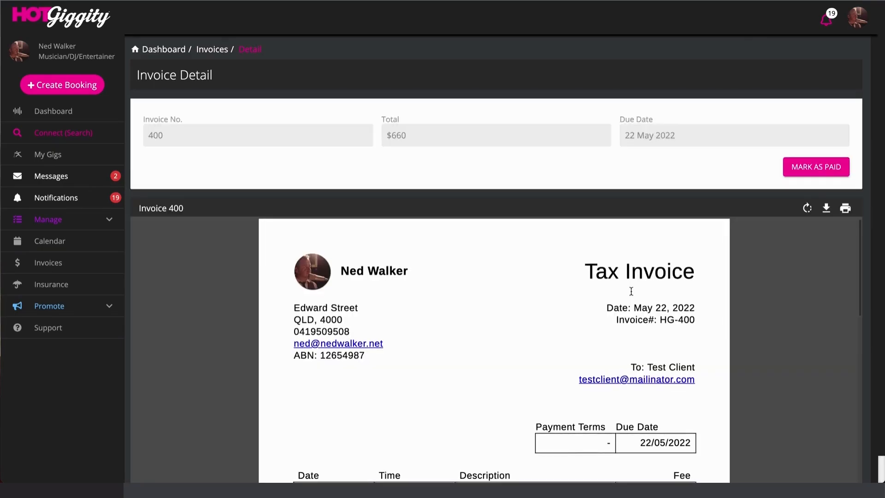
{"action": "scroll", "coordinate": [631, 291], "scroll_direction": "down", "scroll_amount": 9}
{"action": "scroll", "coordinate": [630, 291], "scroll_direction": "up", "scroll_amount": 9}
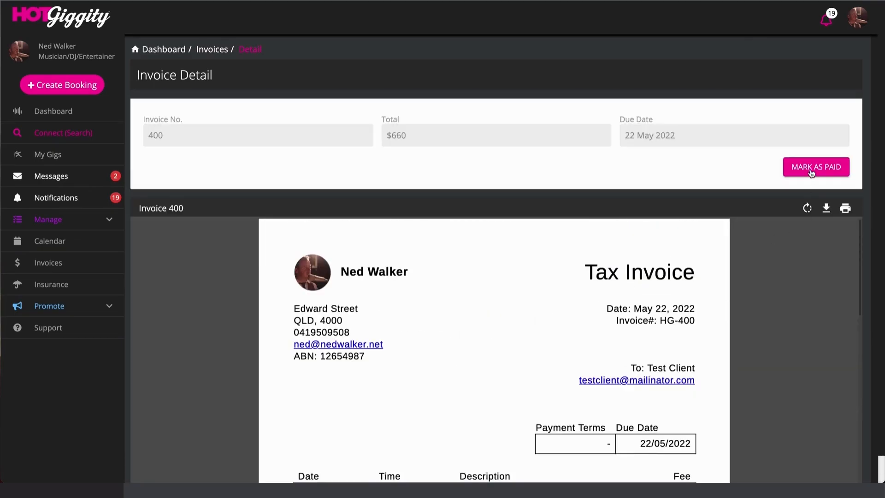
Review the booking's balance invoice, due 27 May 2022, from the outgoing invoices, and return to the dashboard
{"action": "left_click", "coordinate": [42, 262]}
{"action": "scroll", "coordinate": [448, 331], "scroll_direction": "down", "scroll_amount": 1}
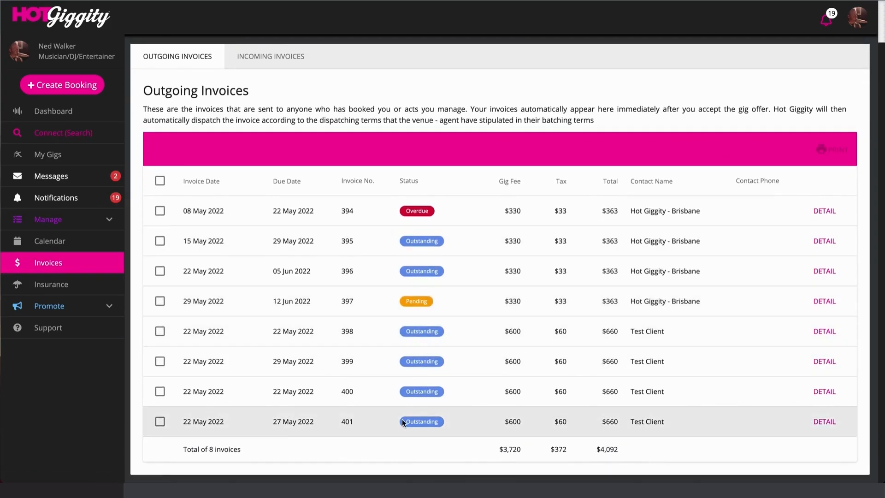
{"action": "left_click_drag", "start_coordinate": [269, 422], "coordinate": [314, 421]}
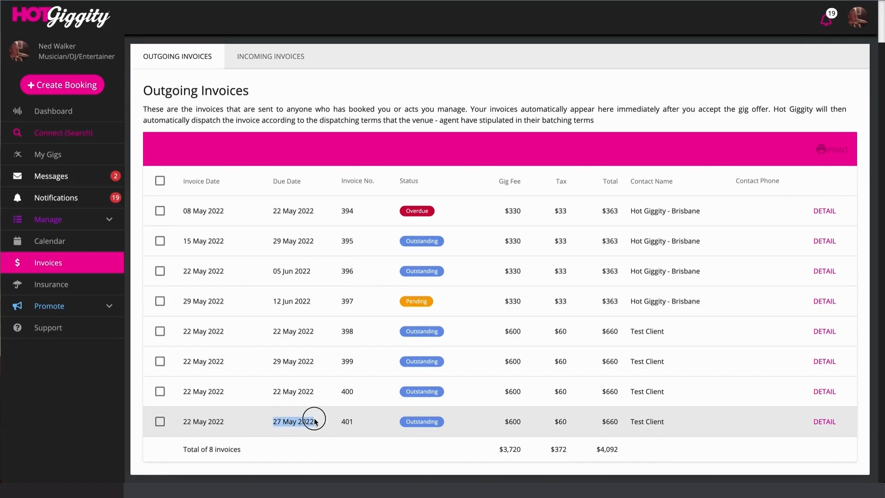
{"action": "left_click", "coordinate": [824, 421]}
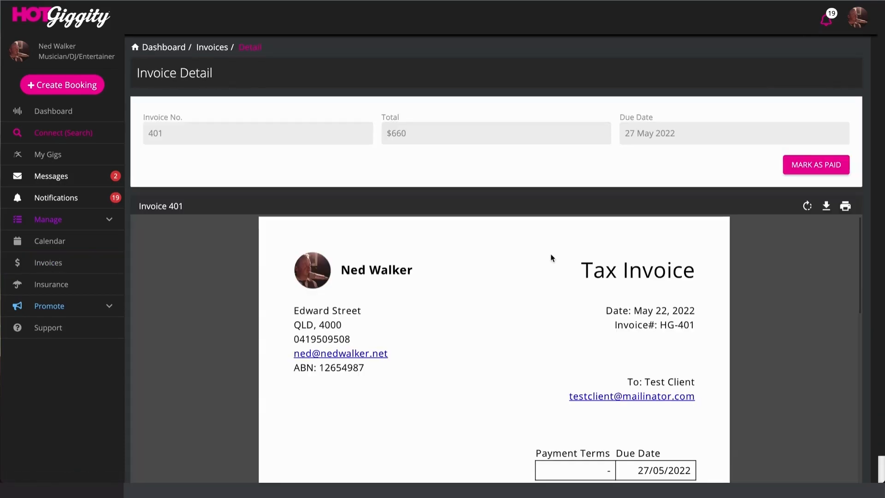
{"action": "scroll", "coordinate": [550, 254], "scroll_direction": "down", "scroll_amount": 9}
{"action": "scroll", "coordinate": [550, 253], "scroll_direction": "up", "scroll_amount": 5}
{"action": "left_click", "coordinate": [465, 329]}
{"action": "left_click_drag", "start_coordinate": [464, 328], "coordinate": [305, 297]}
{"action": "left_click", "coordinate": [223, 296]}
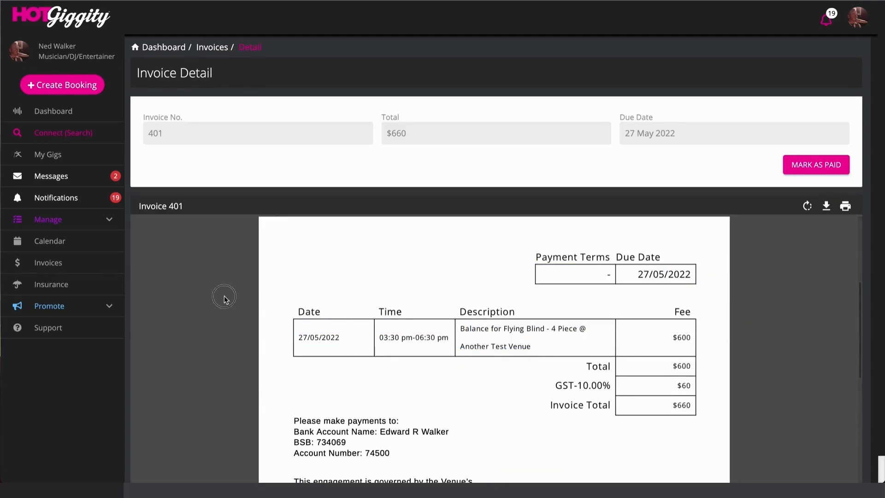
{"action": "left_click", "coordinate": [45, 111]}
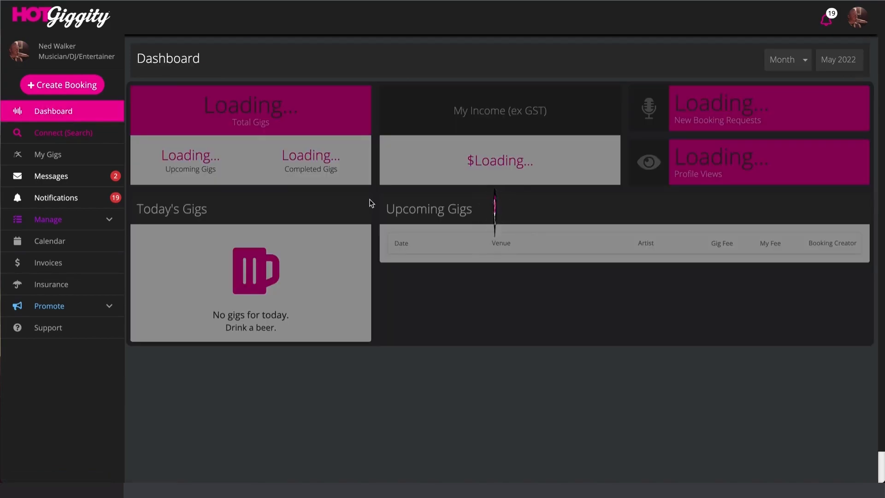